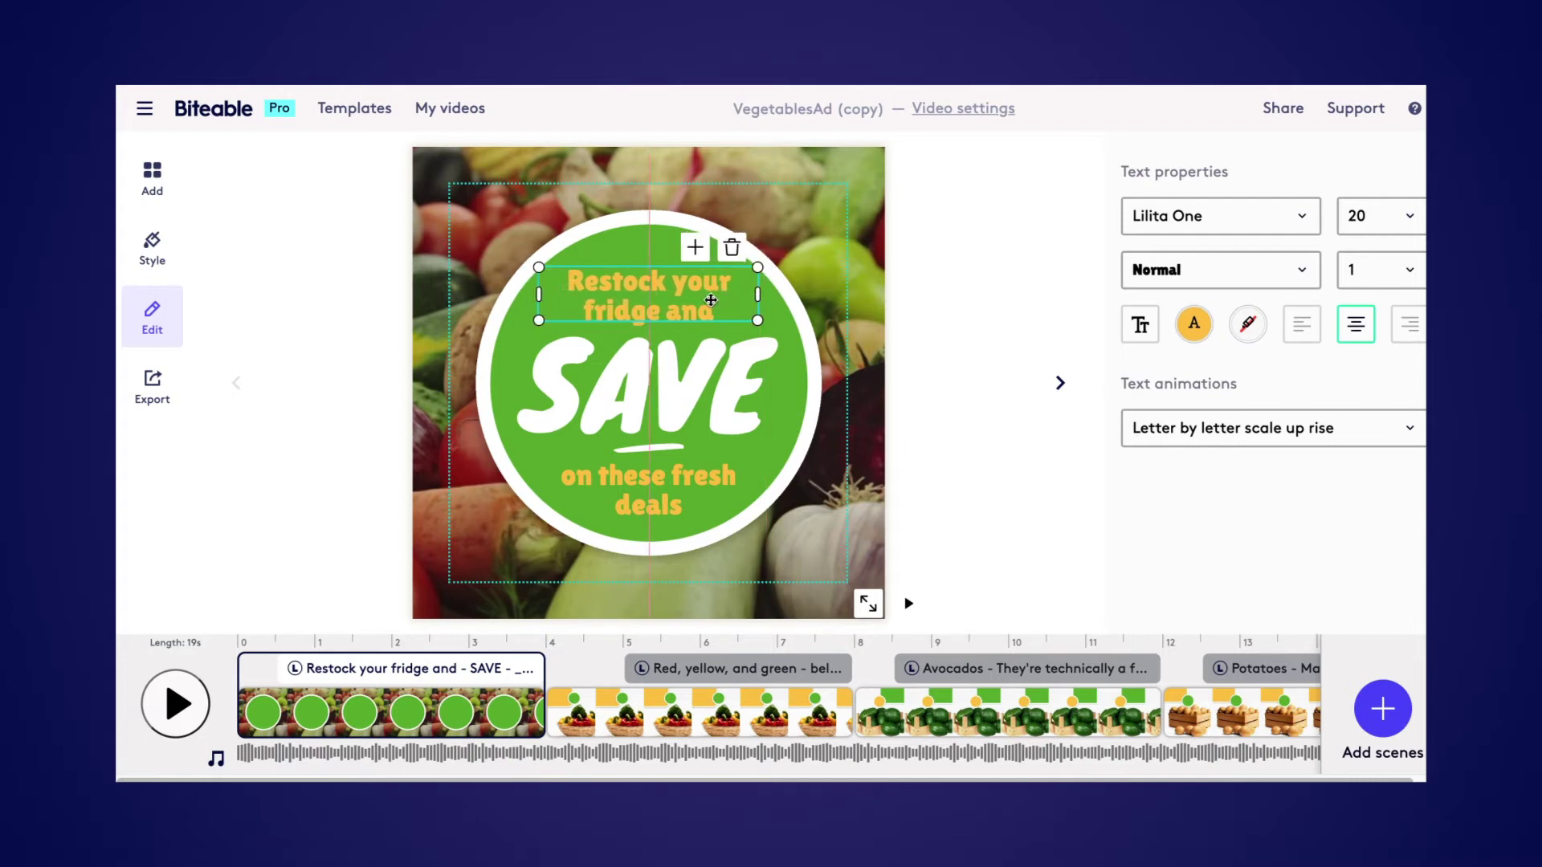
Replace the bell peppers scene's background with the library image of two onions on white, searching images for "onion".
{"action": "left_click", "coordinate": [516, 472]}
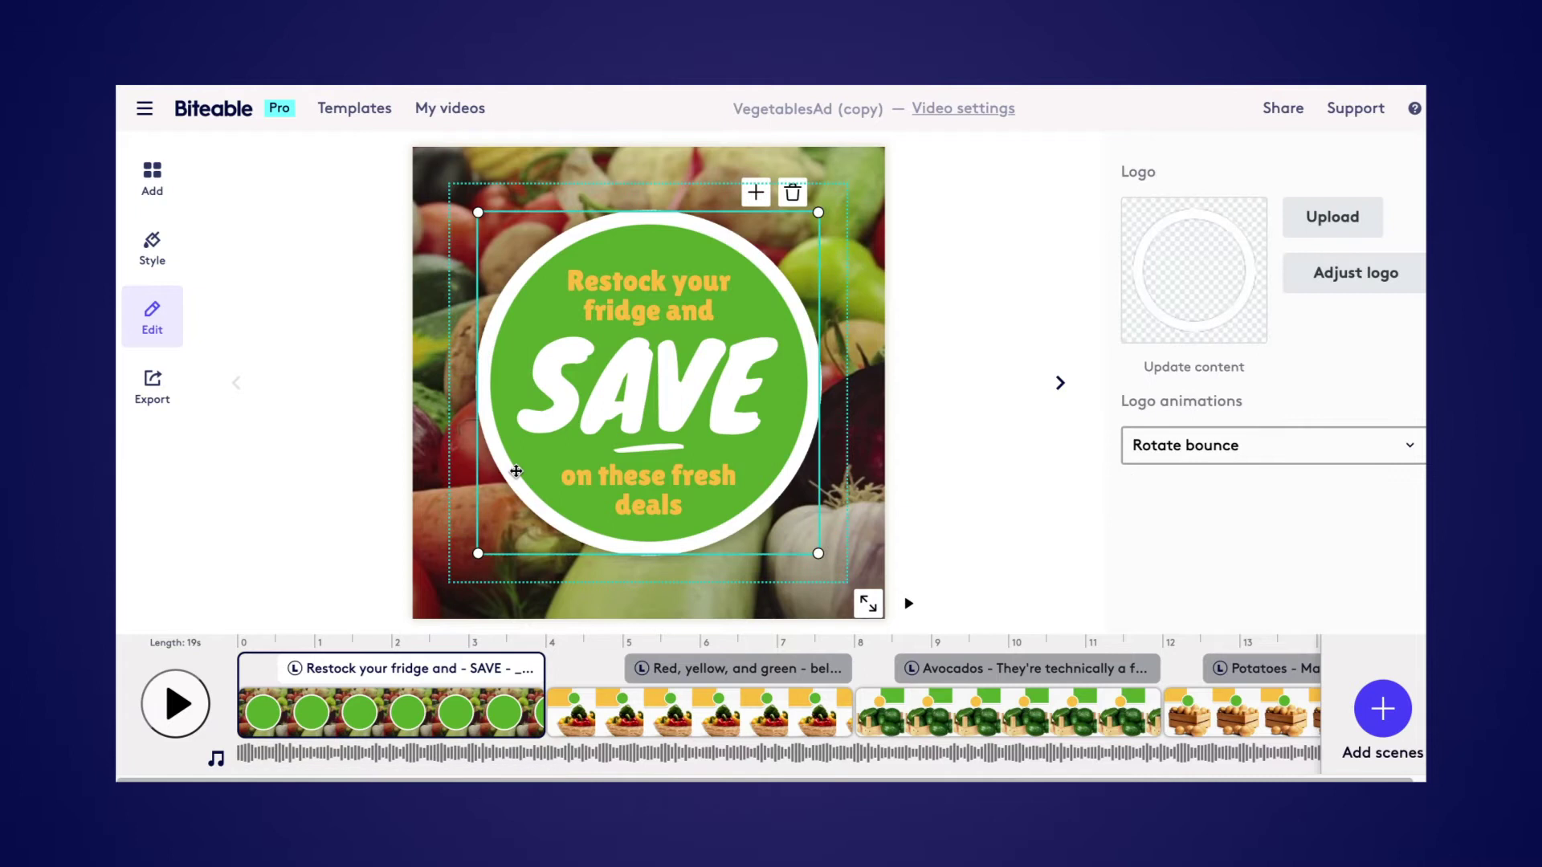
{"action": "left_click", "coordinate": [599, 714]}
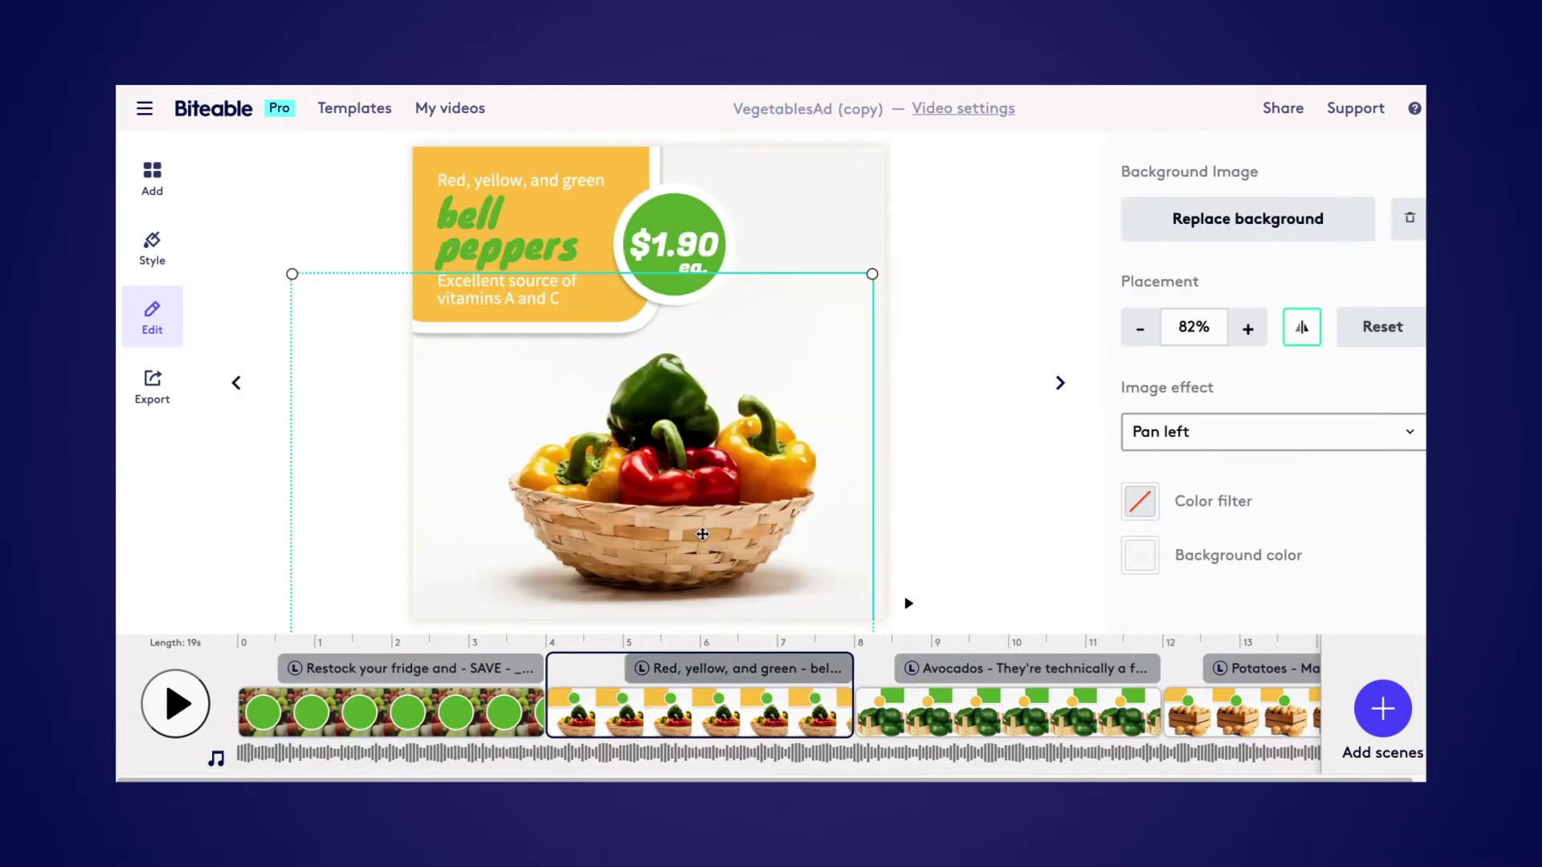
{"action": "left_click", "coordinate": [1167, 223]}
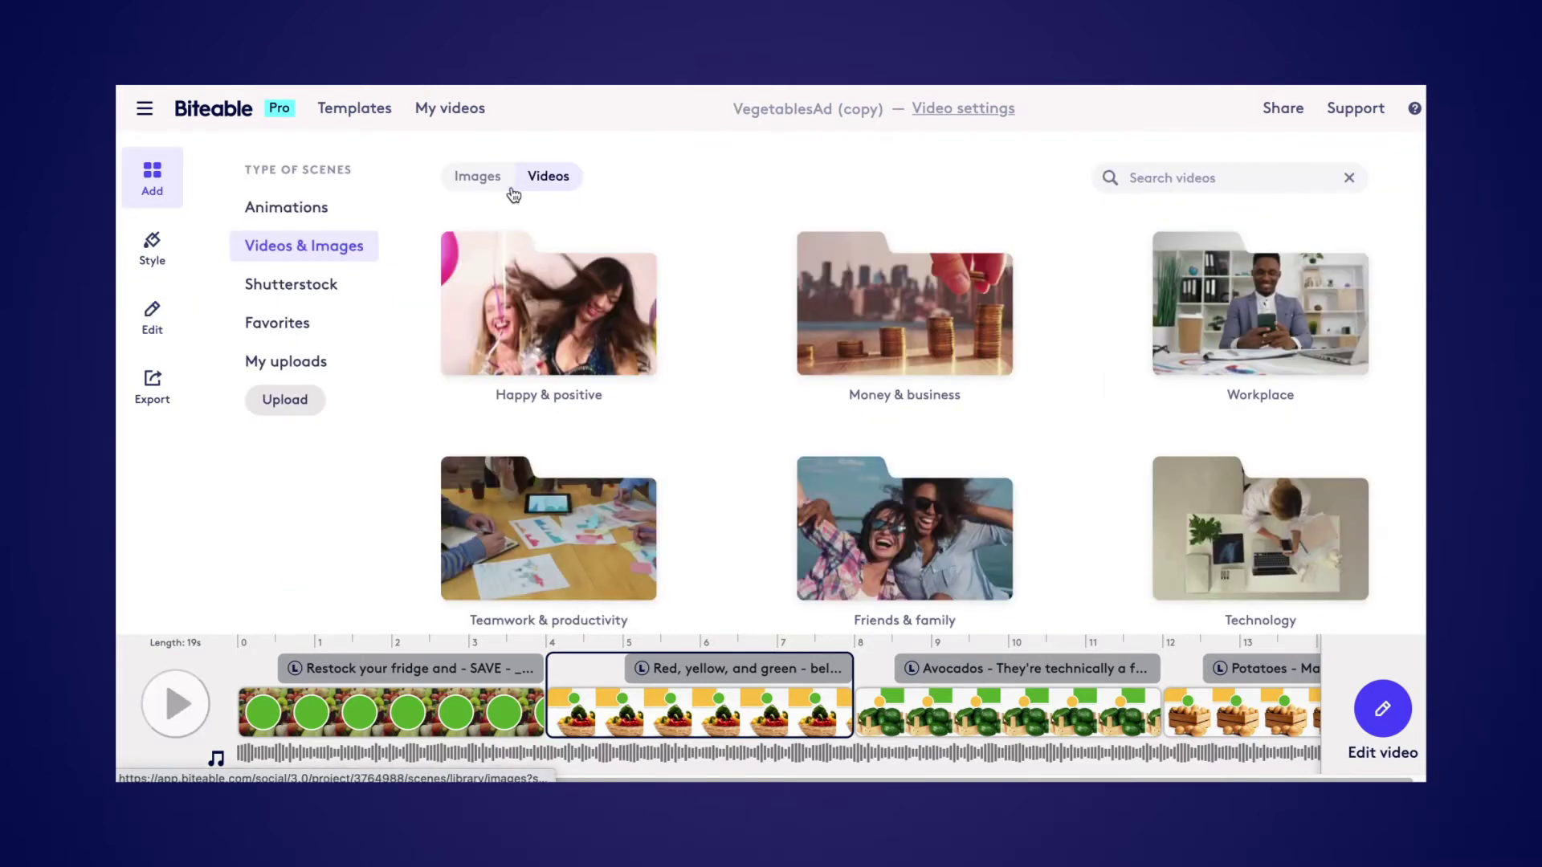
{"action": "left_click", "coordinate": [484, 181]}
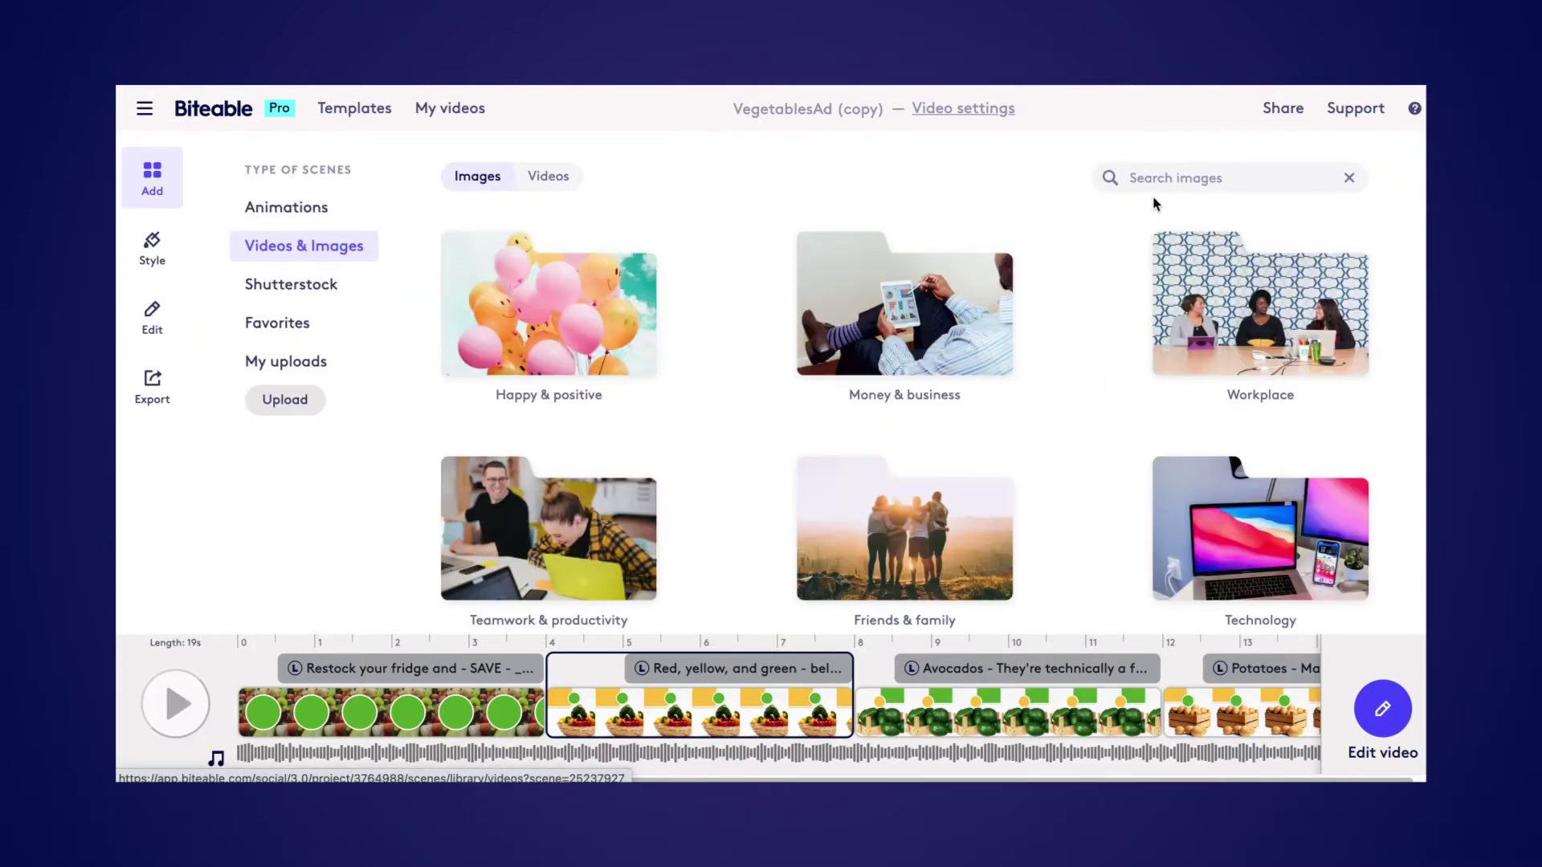
{"action": "left_click", "coordinate": [1144, 179]}
{"action": "type", "text": "onio"}
{"action": "key", "text": "Return"}
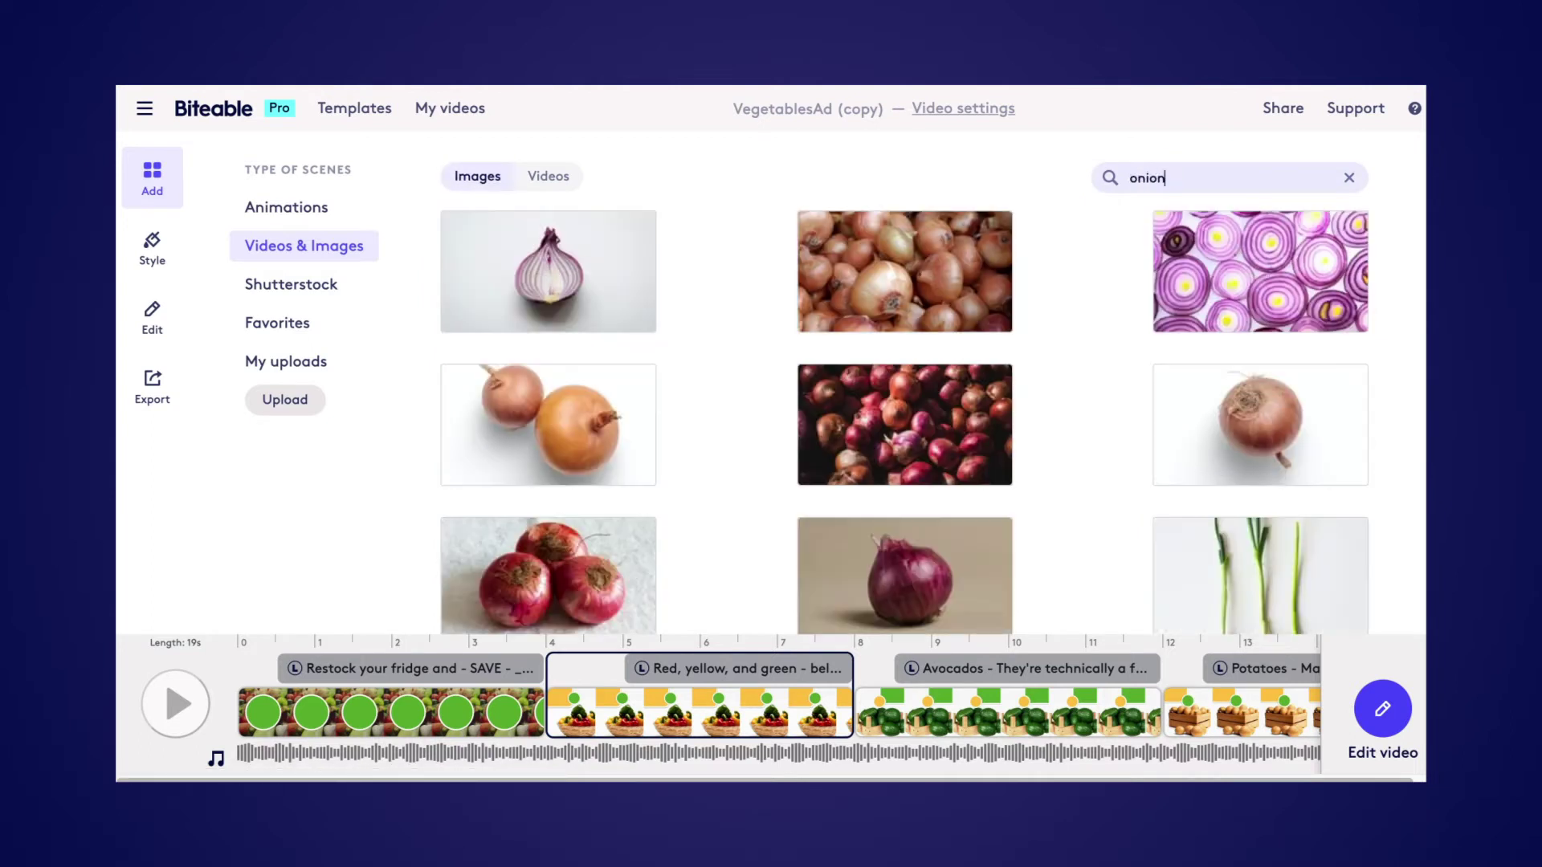
{"action": "left_click", "coordinate": [626, 430]}
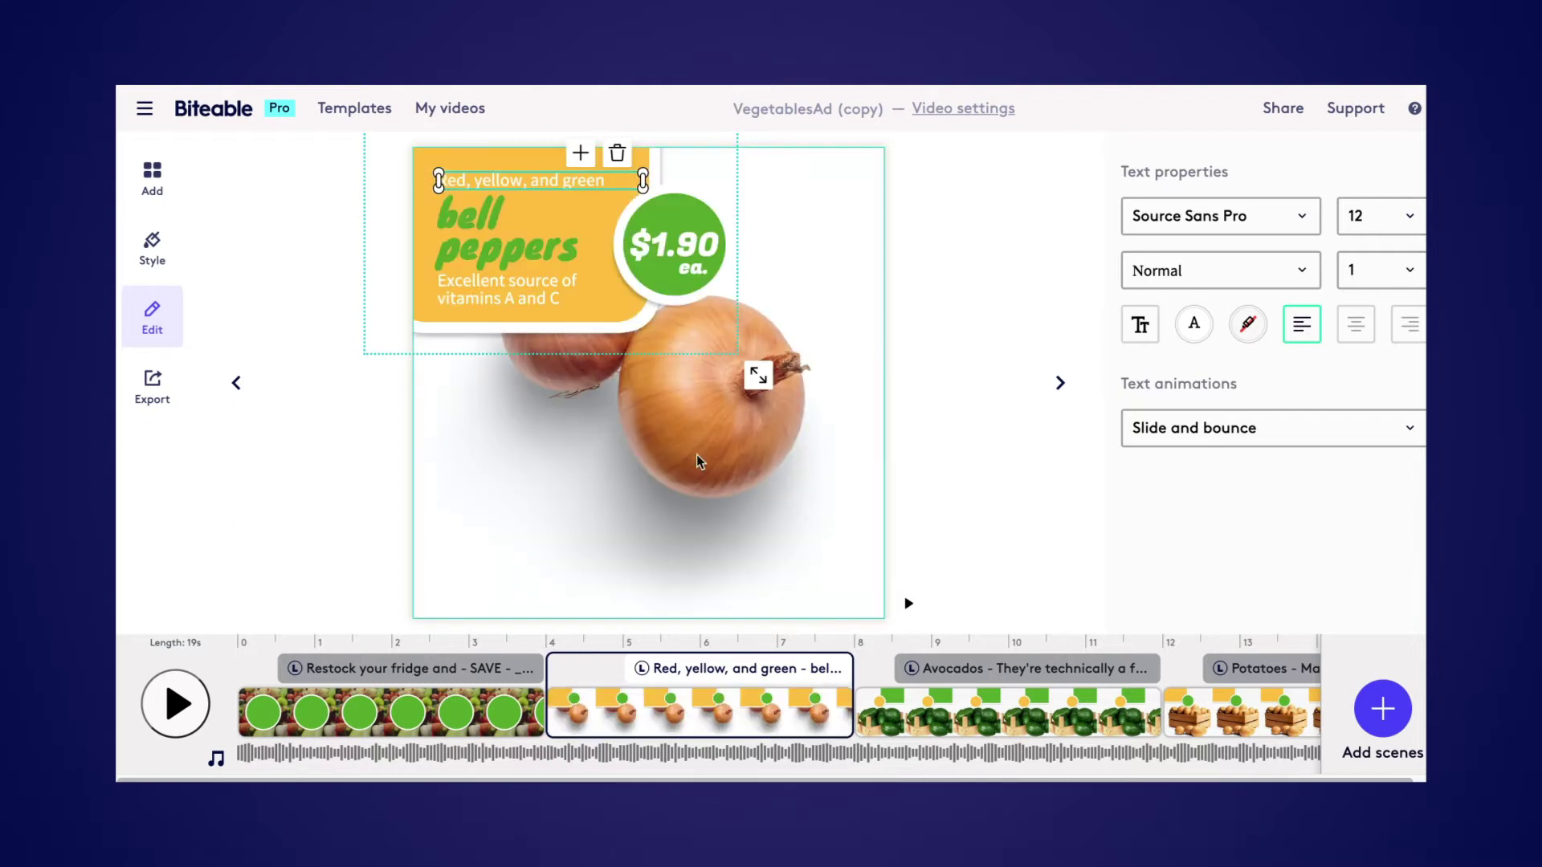
Shrink the onion background image to 73% and move it below the yellow text block, toward the scene's lower-right corner.
{"action": "left_click", "coordinate": [697, 457]}
{"action": "left_click_drag", "start_coordinate": [411, 618], "coordinate": [562, 502]}
{"action": "left_click_drag", "start_coordinate": [764, 459], "coordinate": [760, 581]}
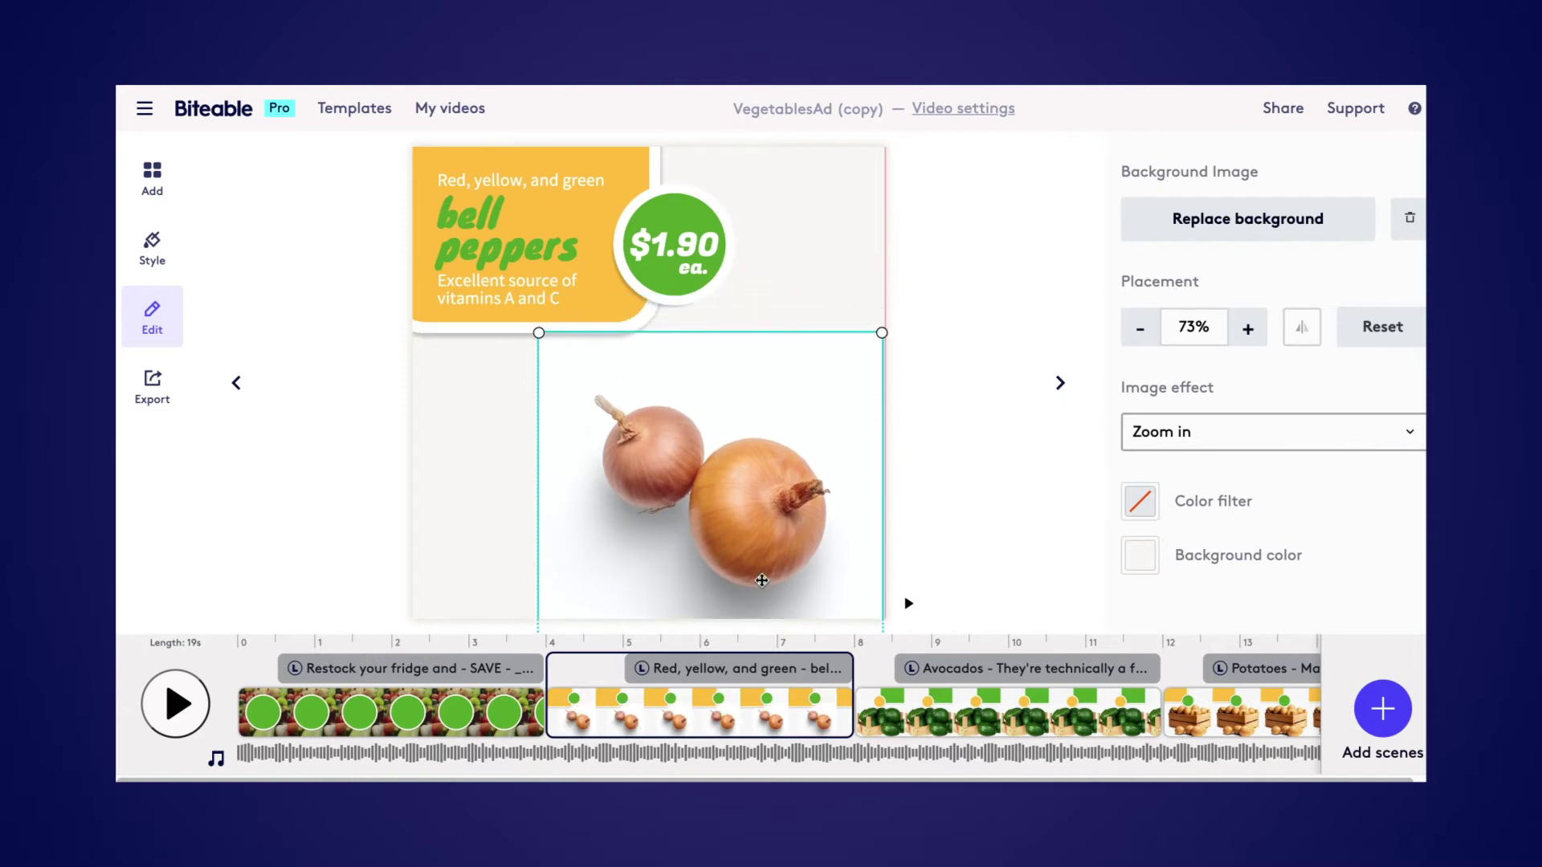
Change the scene's top text line to "Yellow and red" and its heading to "onions", positioned just below that line.
{"action": "left_click", "coordinate": [559, 184]}
{"action": "left_click", "coordinate": [546, 182]}
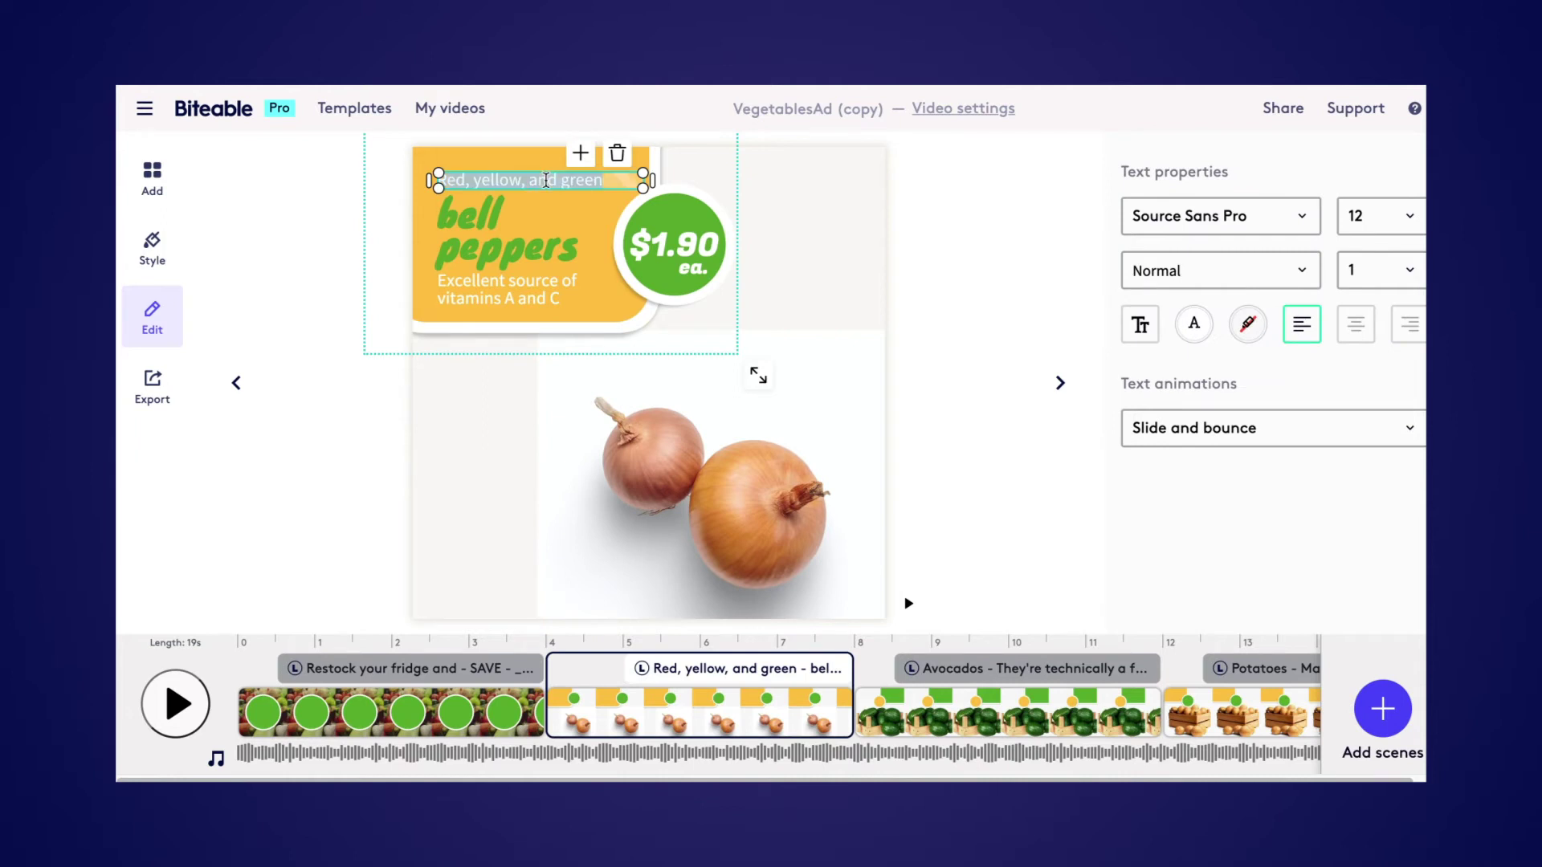
{"action": "type", "text": "Yellow and red"}
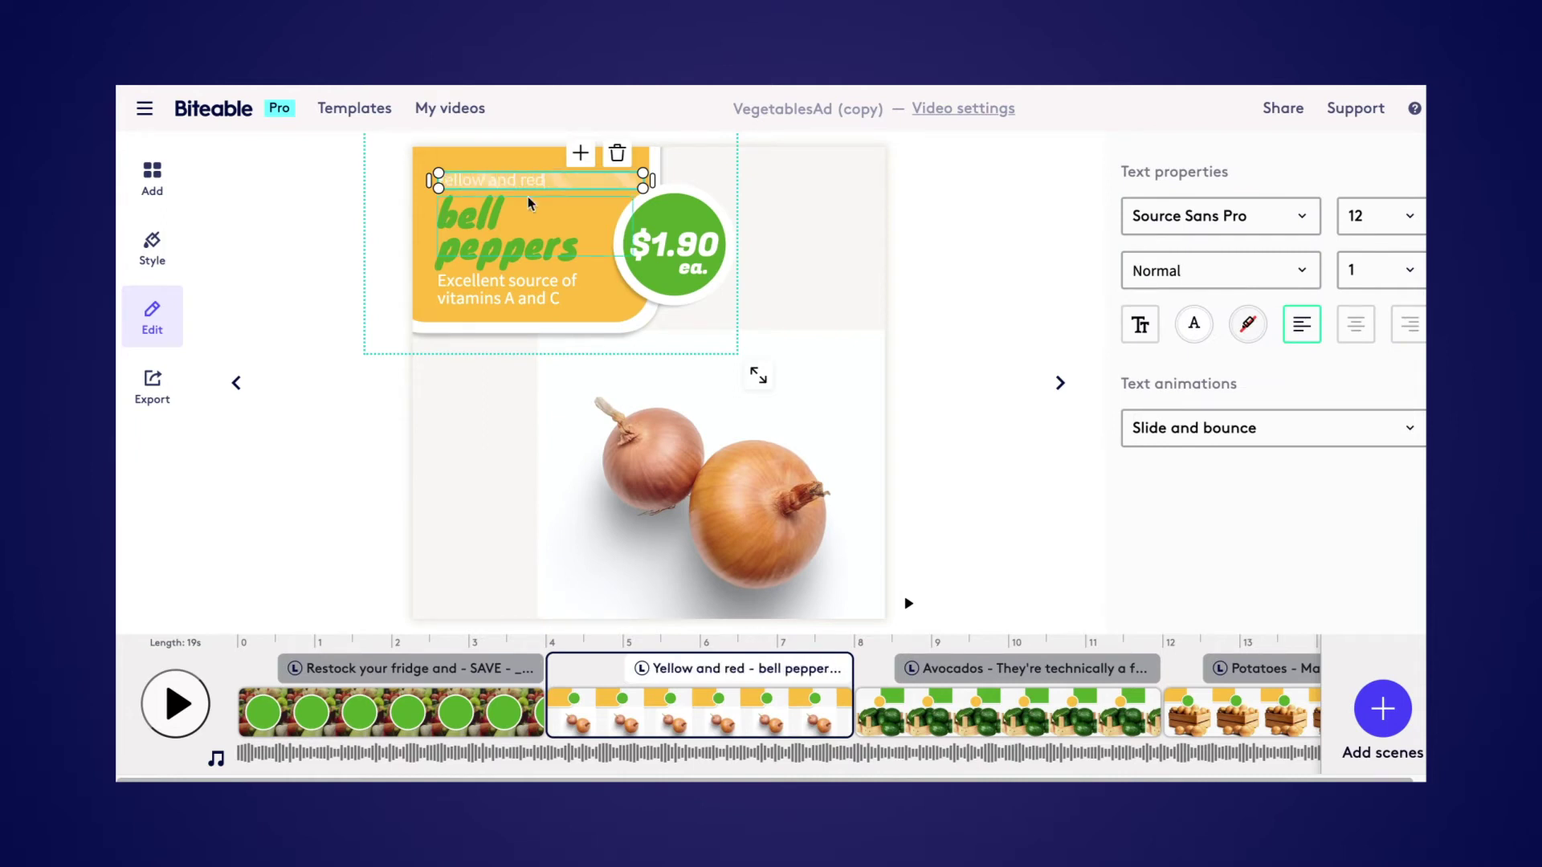
{"action": "double_click", "coordinate": [509, 241]}
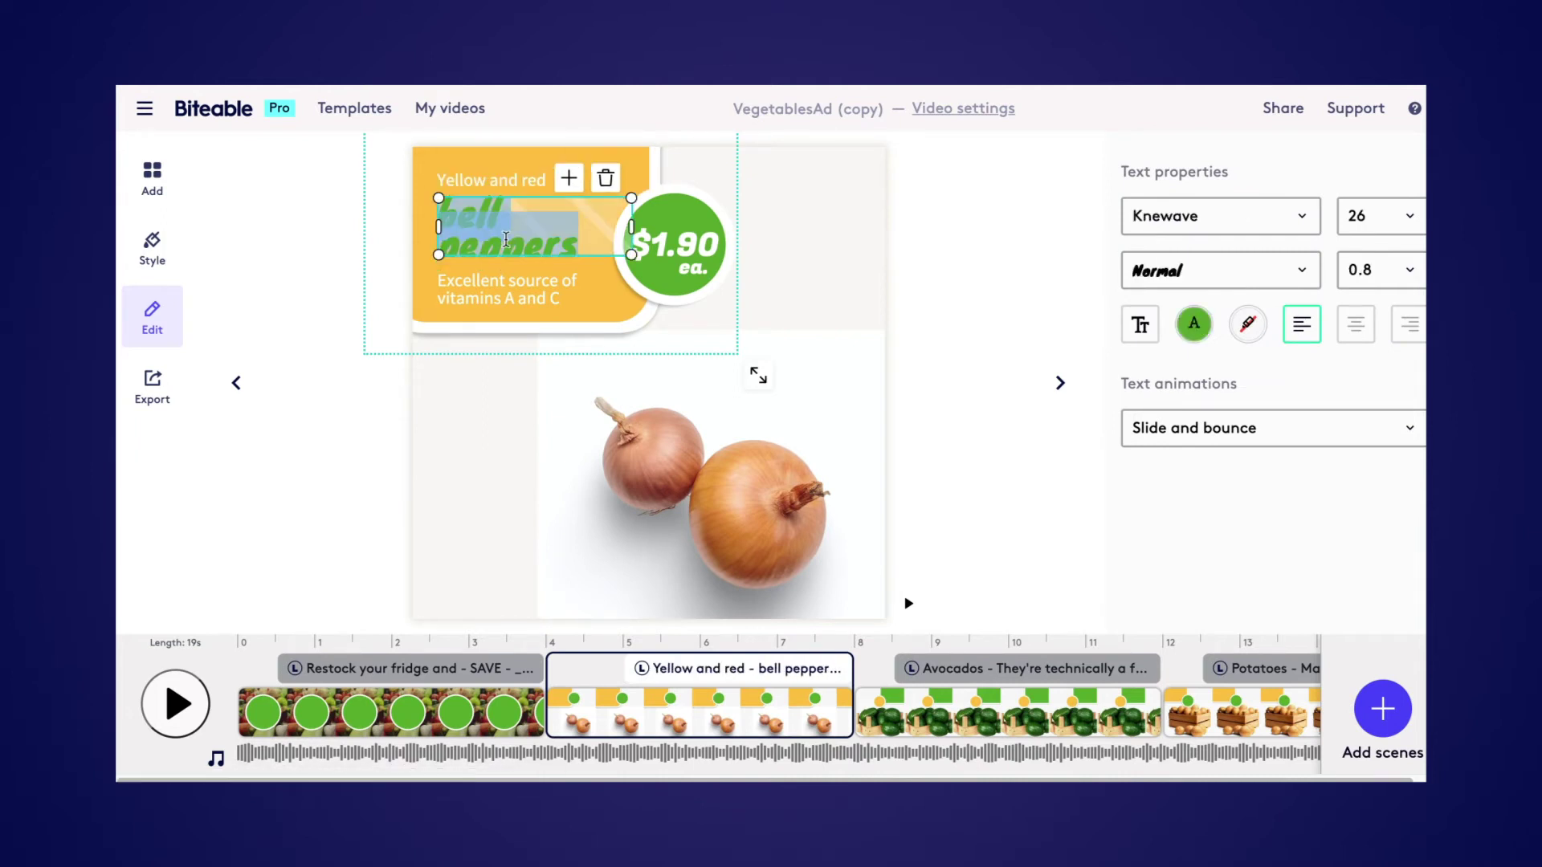
{"action": "type", "text": "onions"}
{"action": "left_click_drag", "start_coordinate": [519, 232], "coordinate": [517, 245]}
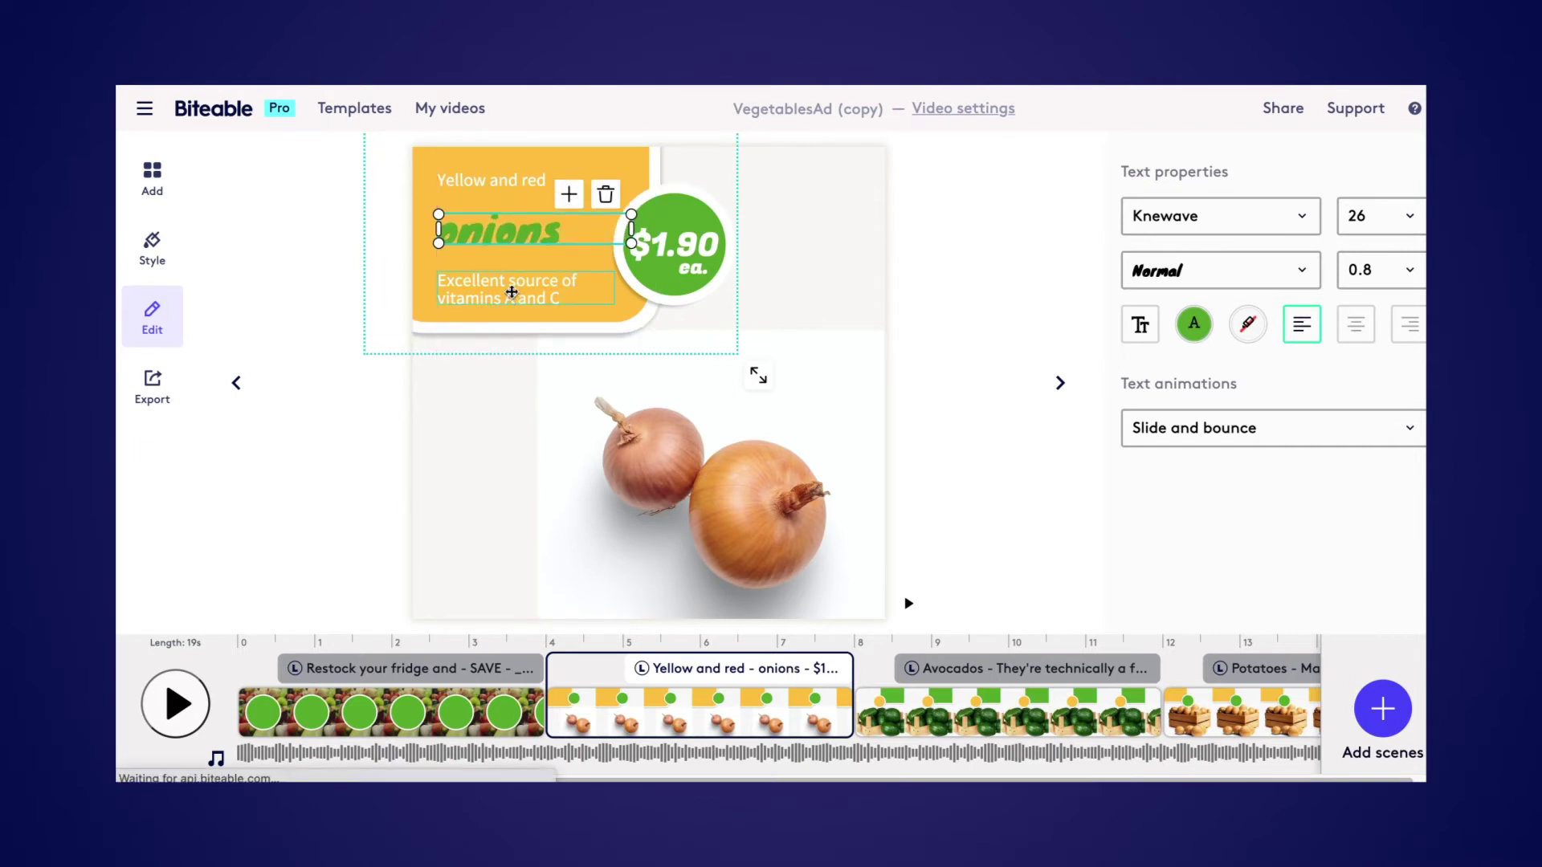
Delete the vitamins description from the onion scene and move the "Yellow and red" line down close above the heading.
{"action": "left_click", "coordinate": [514, 295]}
{"action": "left_click", "coordinate": [595, 265]}
{"action": "left_click_drag", "start_coordinate": [518, 188], "coordinate": [521, 216]}
Set the price in the onion scene's green circle to $0.90.
{"action": "left_click", "coordinate": [693, 266]}
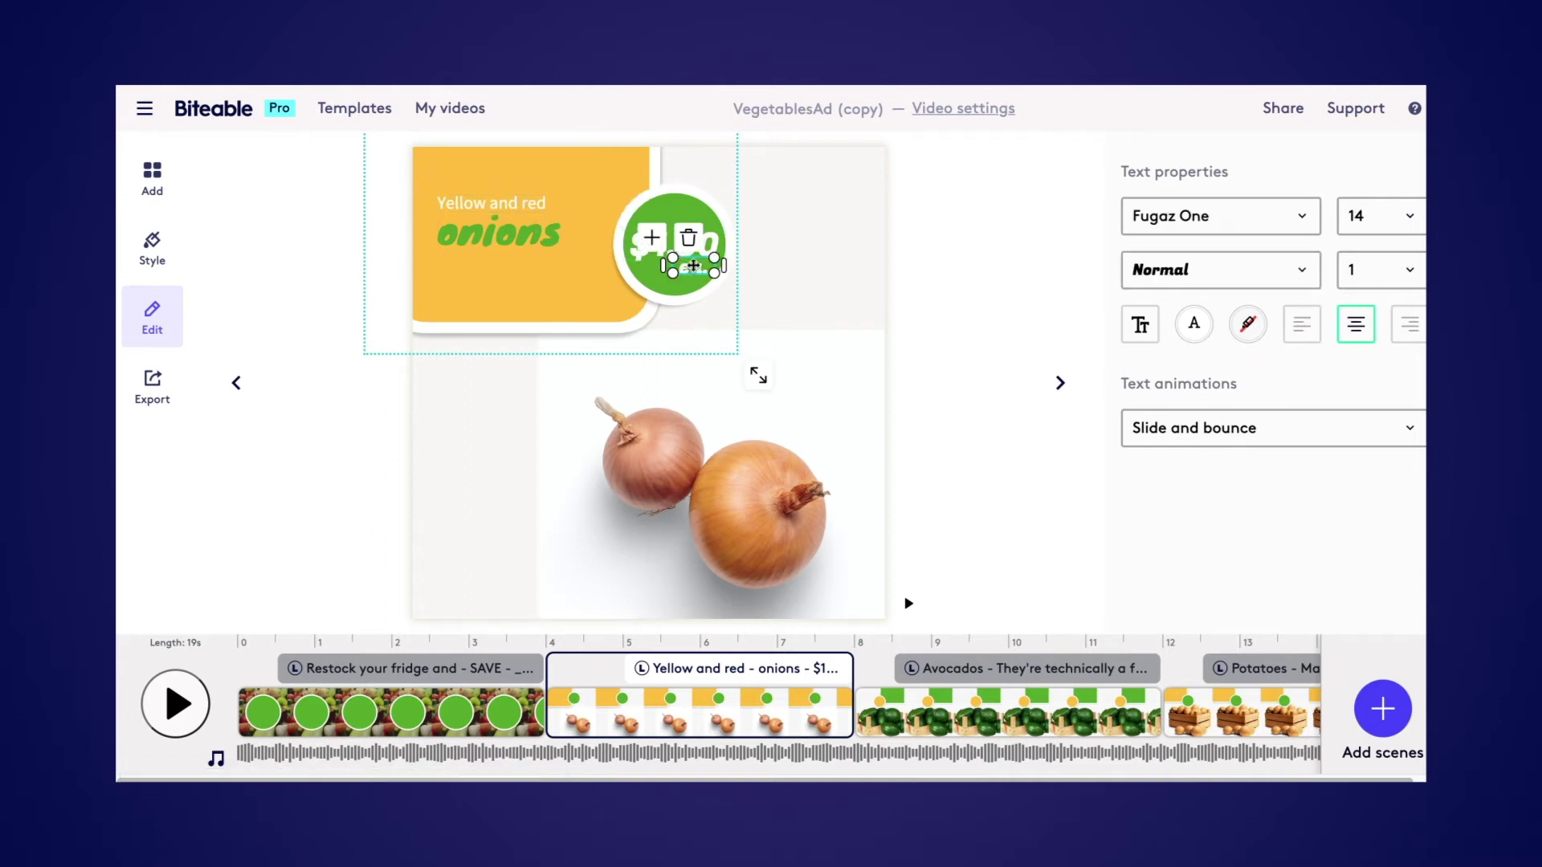
{"action": "left_click", "coordinate": [712, 243]}
{"action": "left_click", "coordinate": [686, 245]}
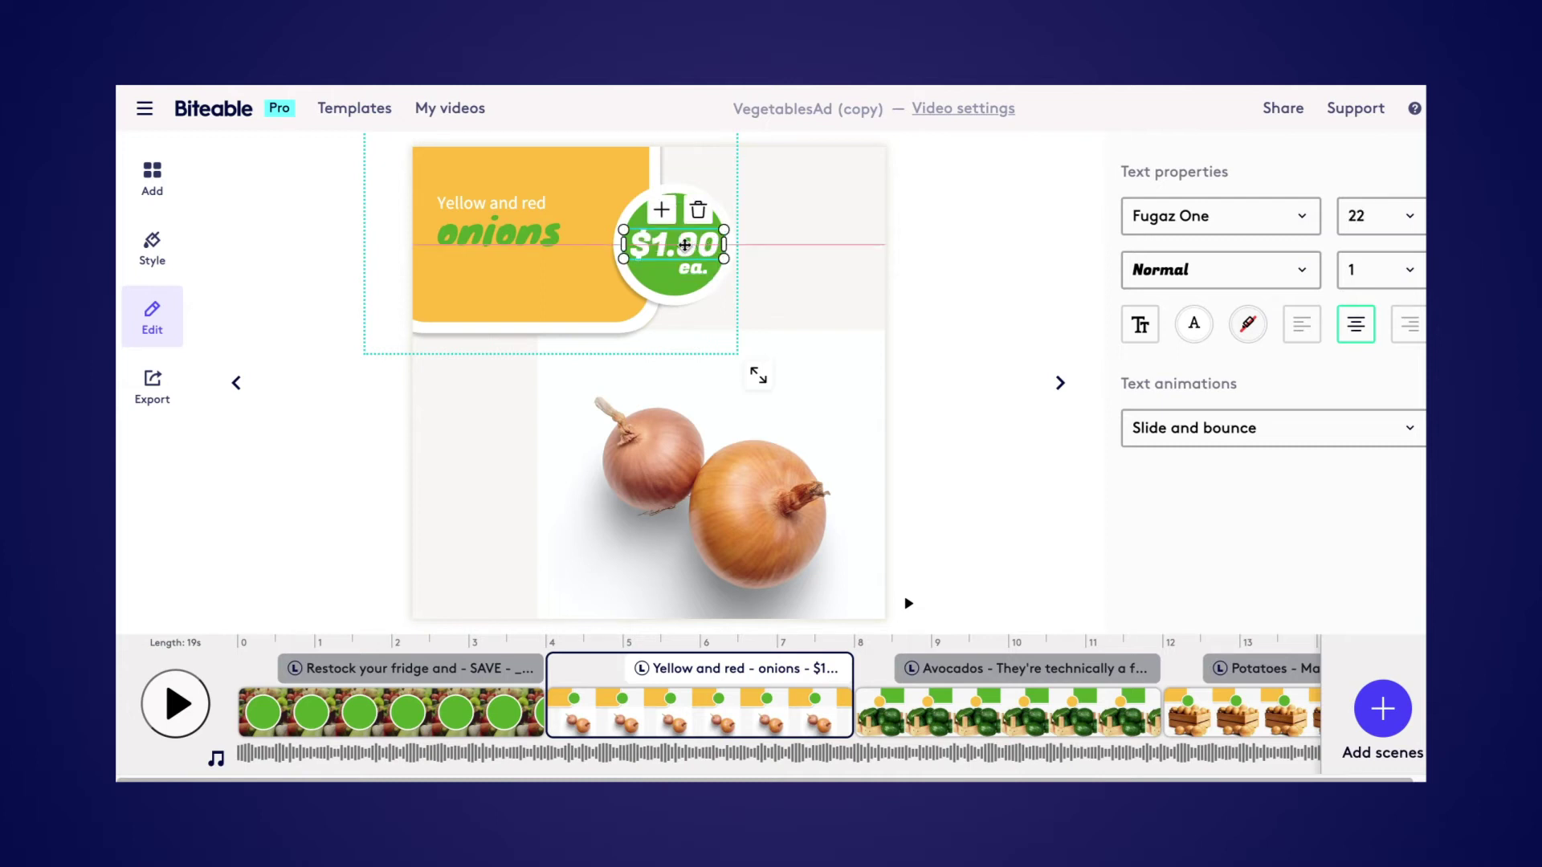
{"action": "double_click", "coordinate": [672, 237]}
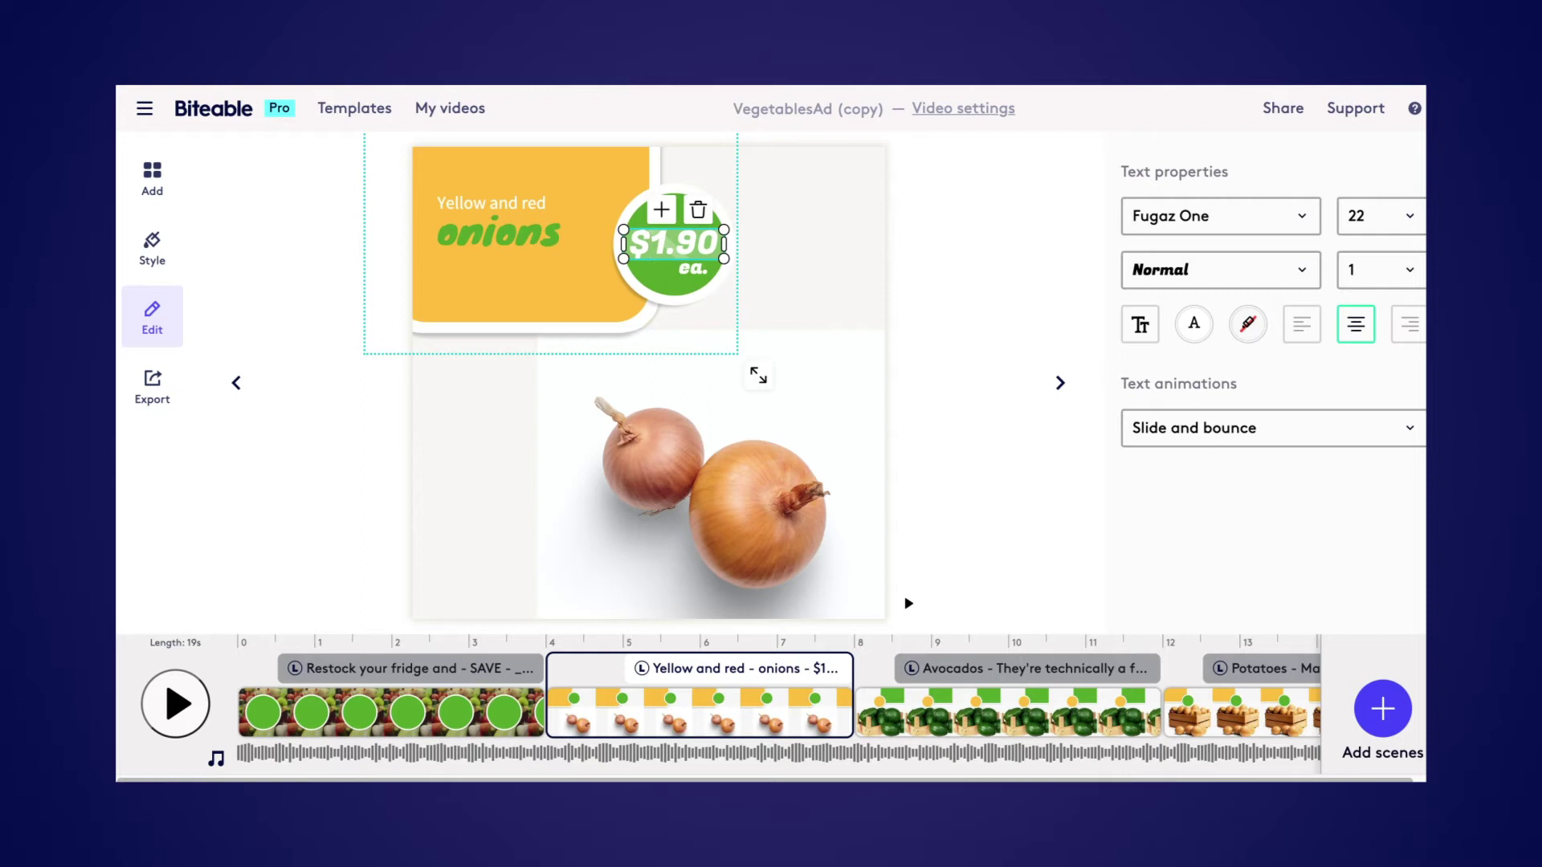
{"action": "key", "text": "BackSpace"}
{"action": "type", "text": "0"}
{"action": "left_click", "coordinate": [816, 241]}
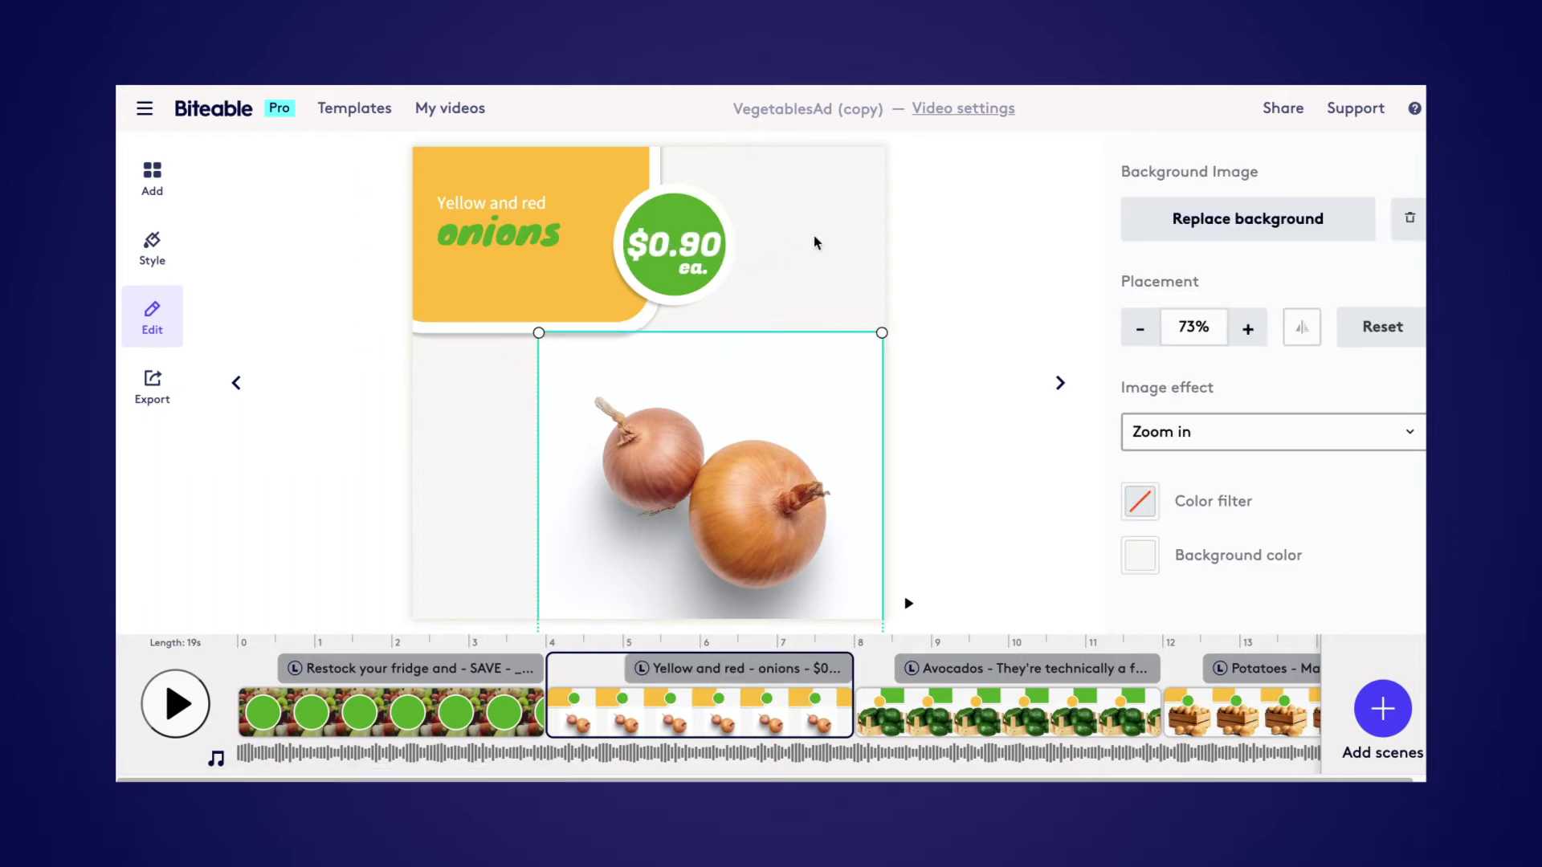
Replace the avocado scene's background with a library image of romaine lettuce on a wooden table, searching images for "lettuce".
{"action": "left_click", "coordinate": [892, 711]}
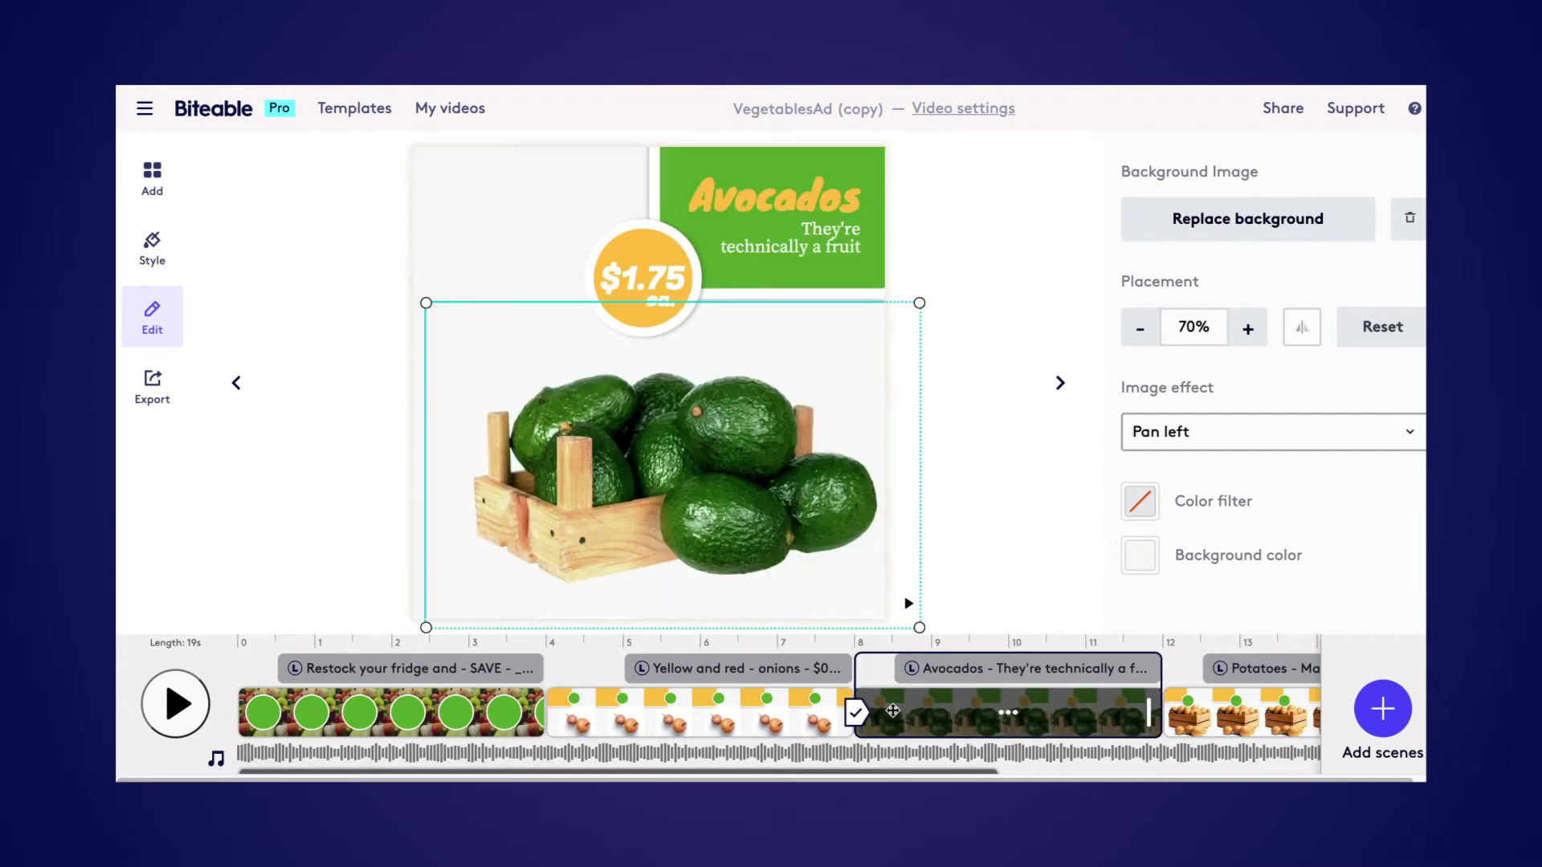
{"action": "left_click", "coordinate": [1228, 229]}
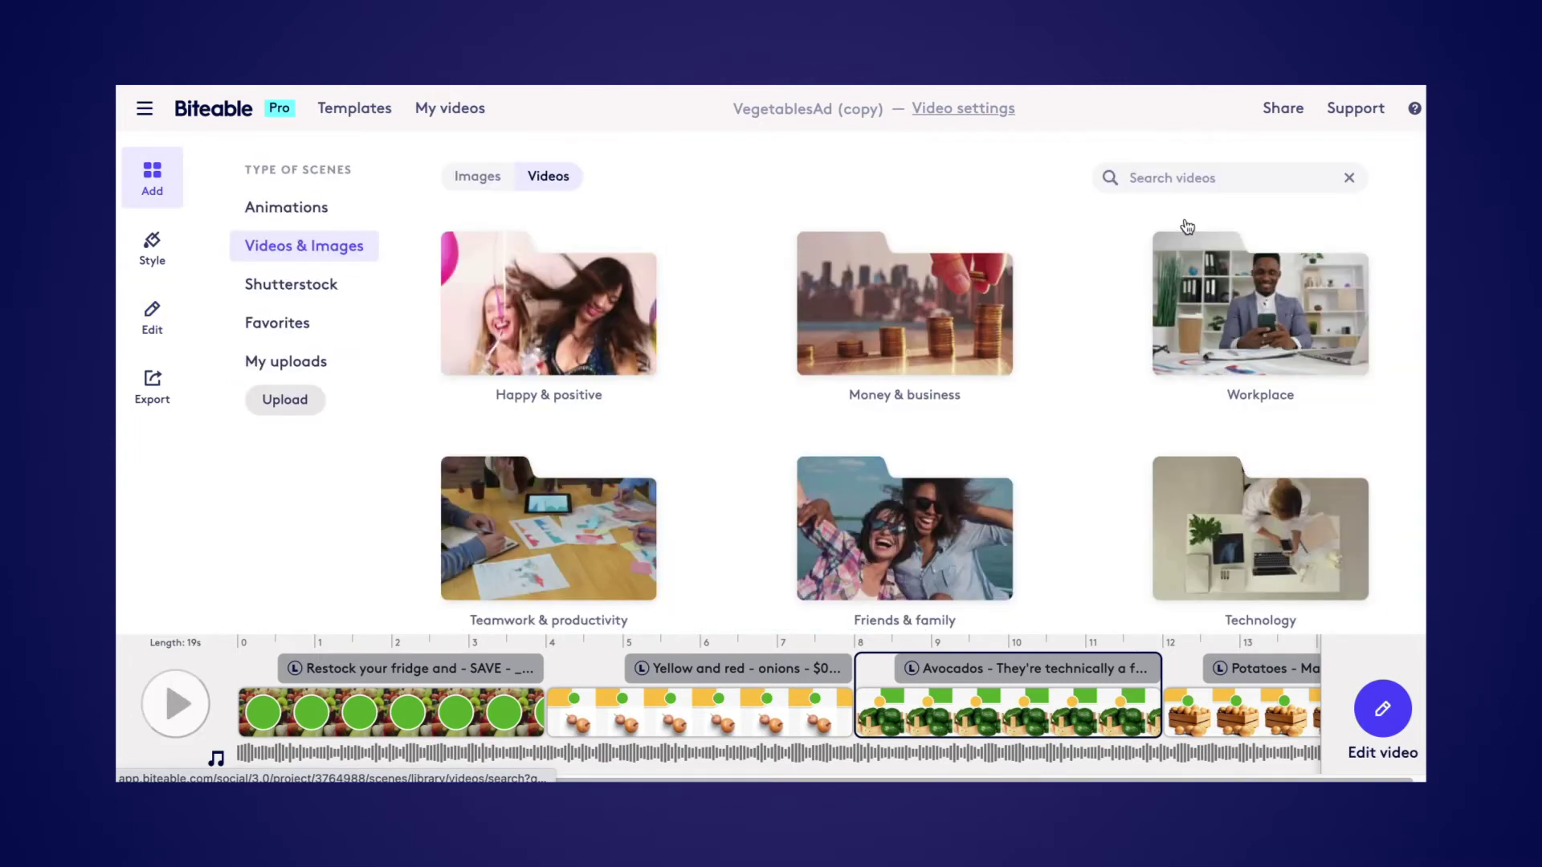
{"action": "left_click", "coordinate": [474, 176]}
{"action": "left_click", "coordinate": [1185, 173]}
{"action": "type", "text": "lettuce"}
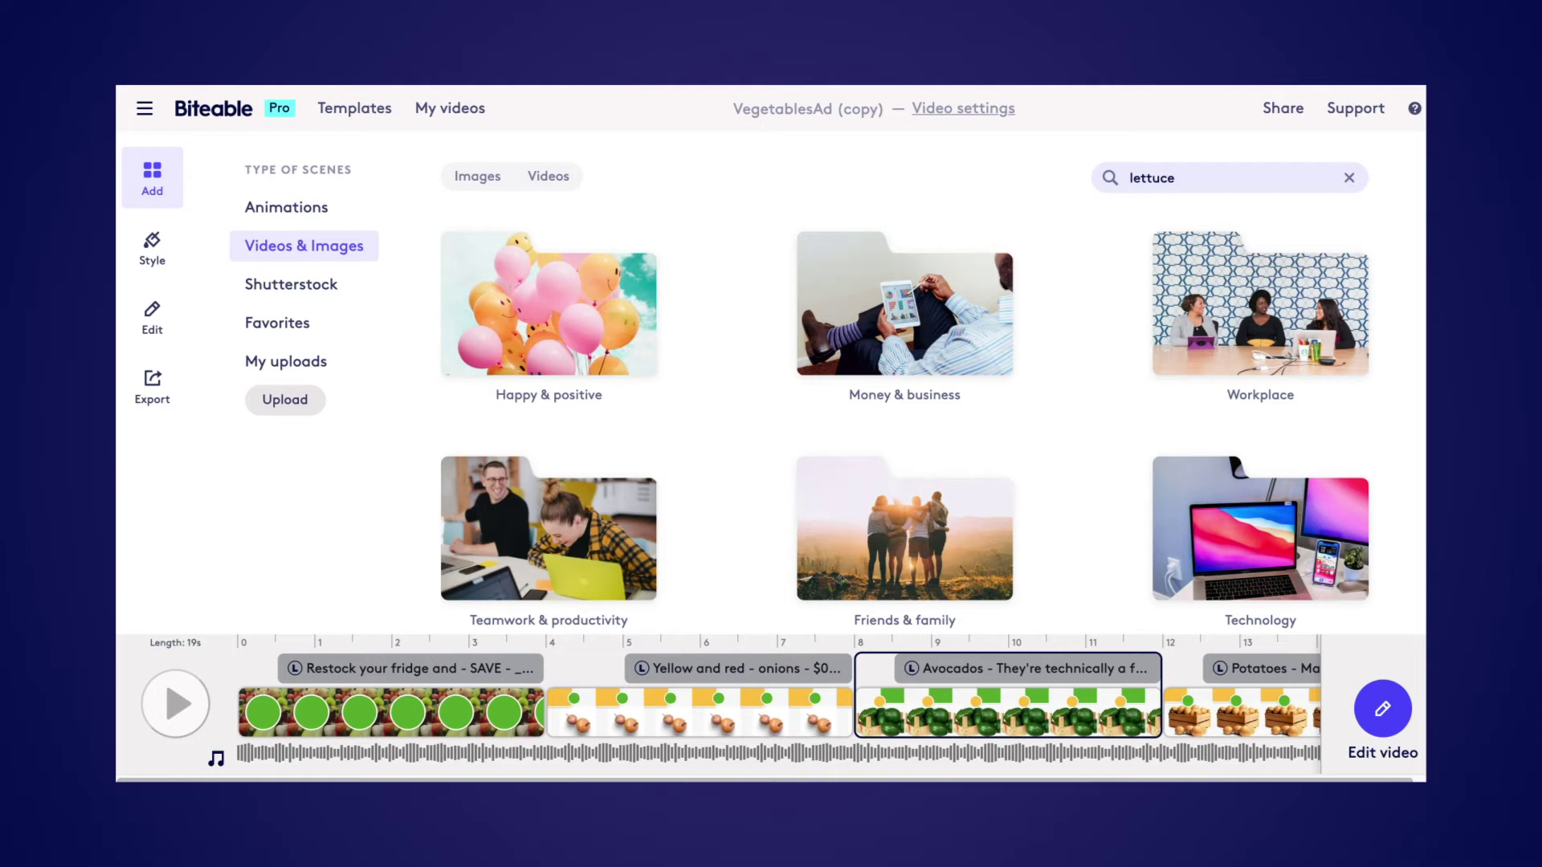
{"action": "key", "text": "Return"}
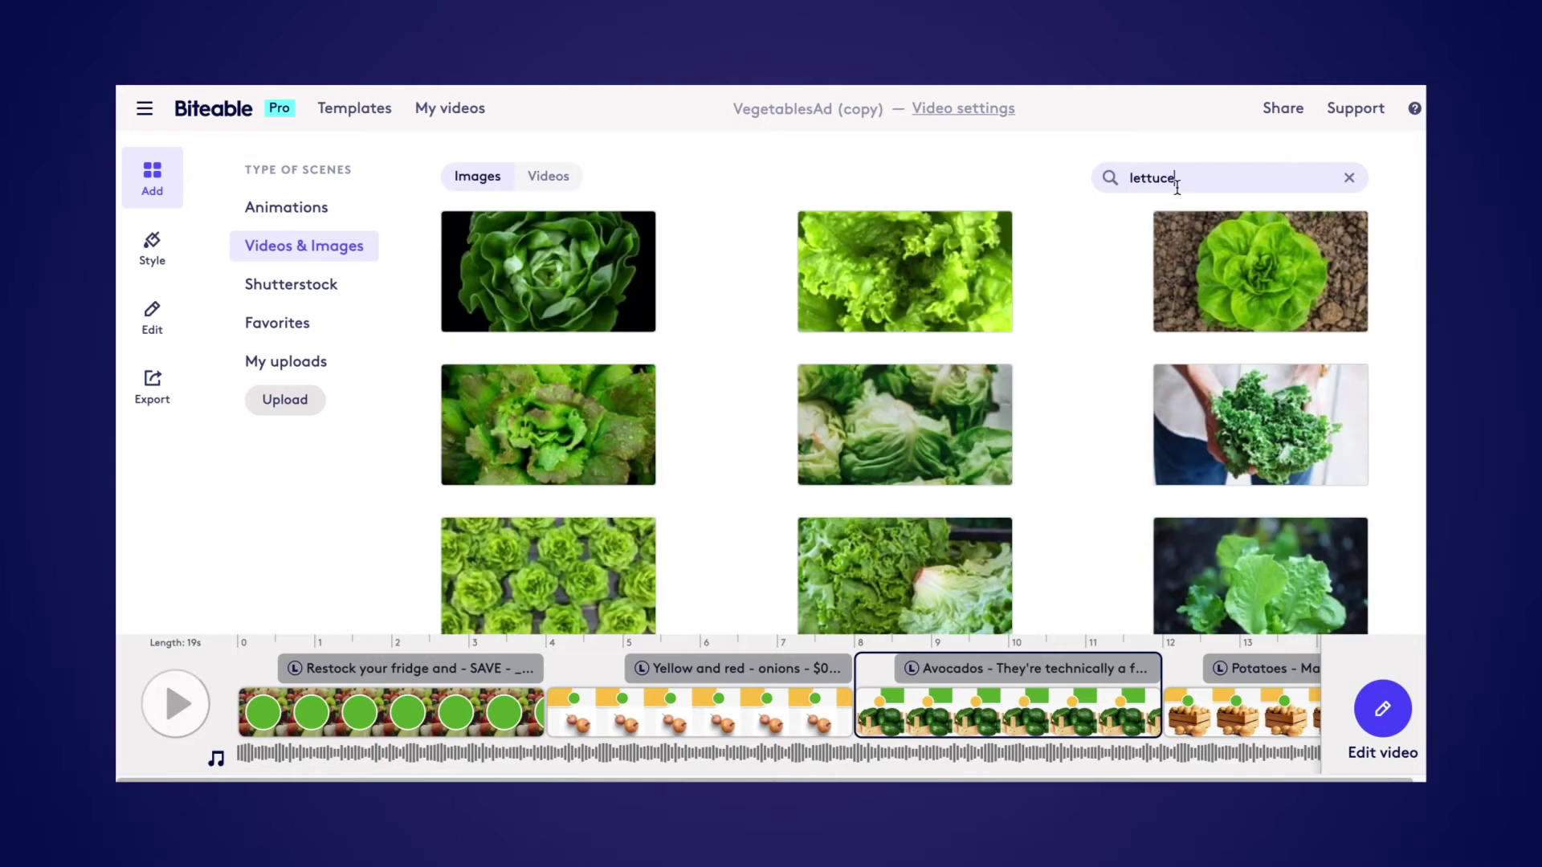
{"action": "scroll", "coordinate": [1091, 373], "scroll_direction": "down", "scroll_amount": 2}
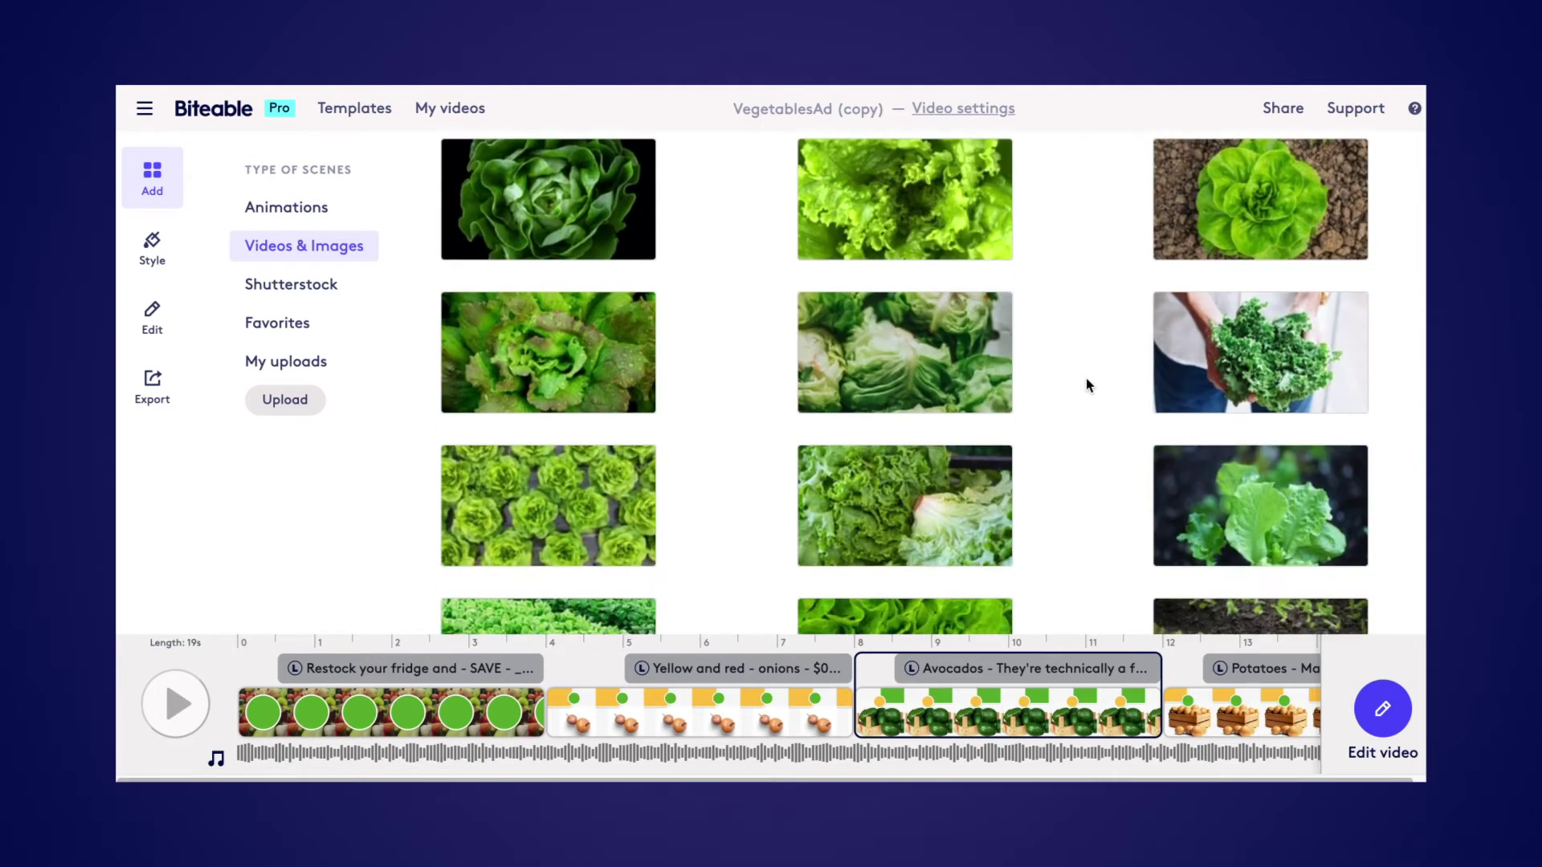
{"action": "scroll", "coordinate": [1087, 379], "scroll_direction": "down", "scroll_amount": 2}
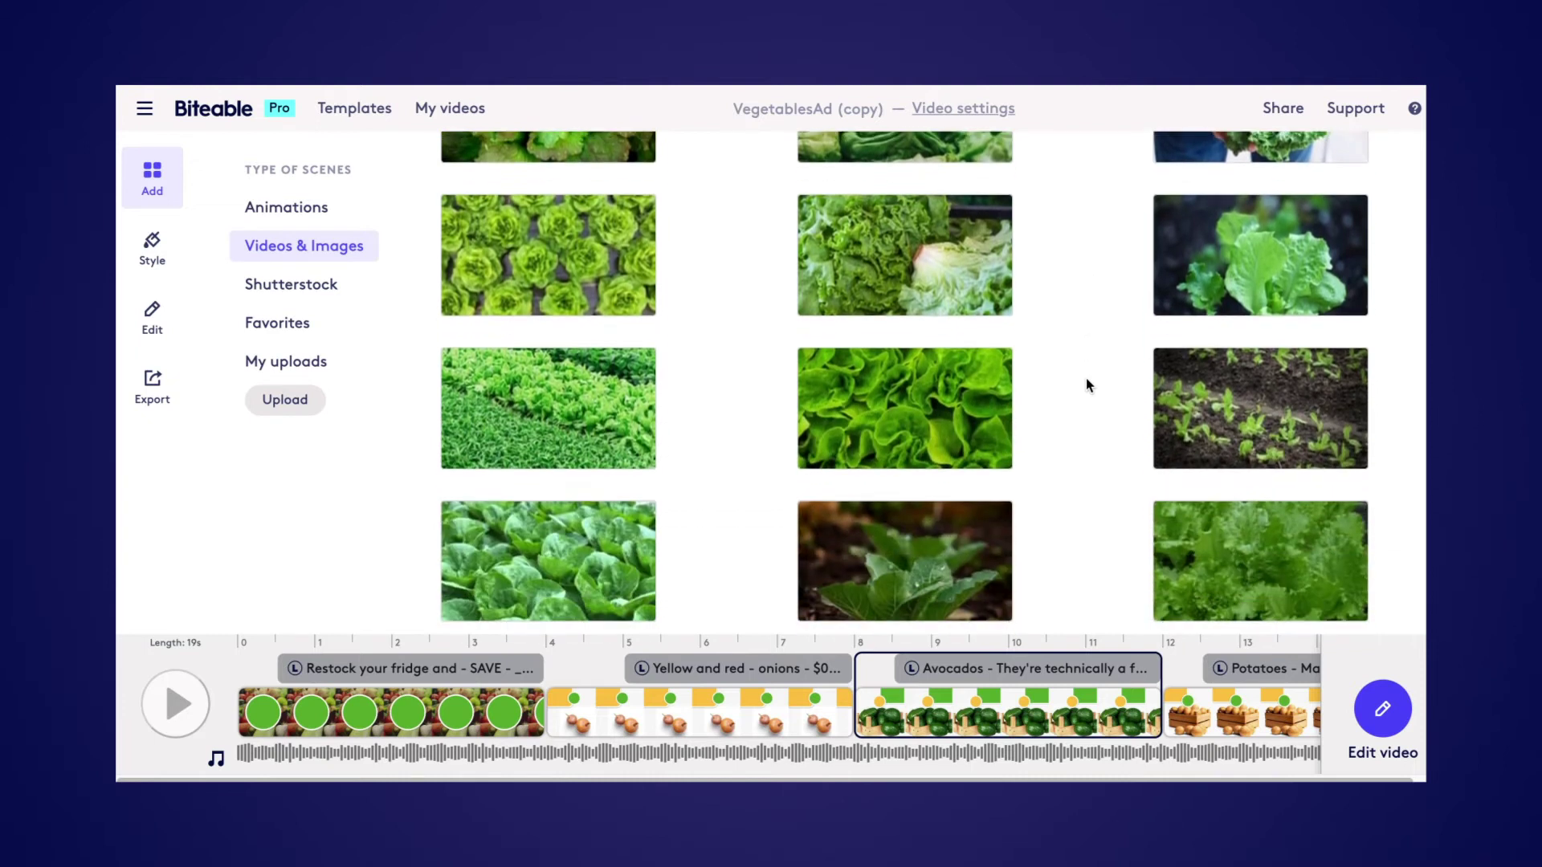
{"action": "scroll", "coordinate": [1087, 379], "scroll_direction": "down", "scroll_amount": 4}
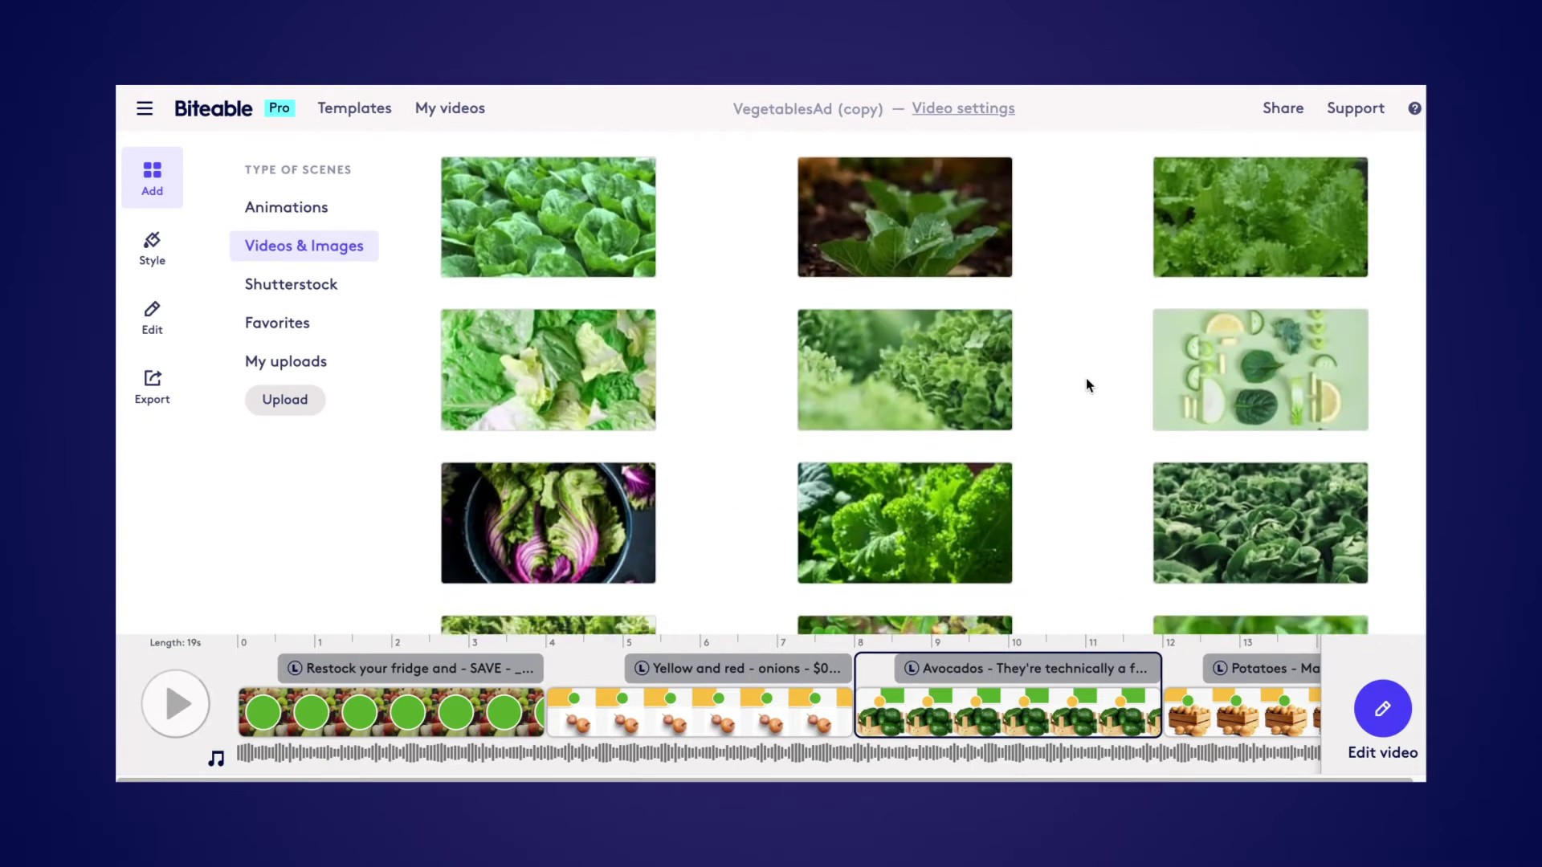
{"action": "scroll", "coordinate": [1086, 386], "scroll_direction": "down", "scroll_amount": 2}
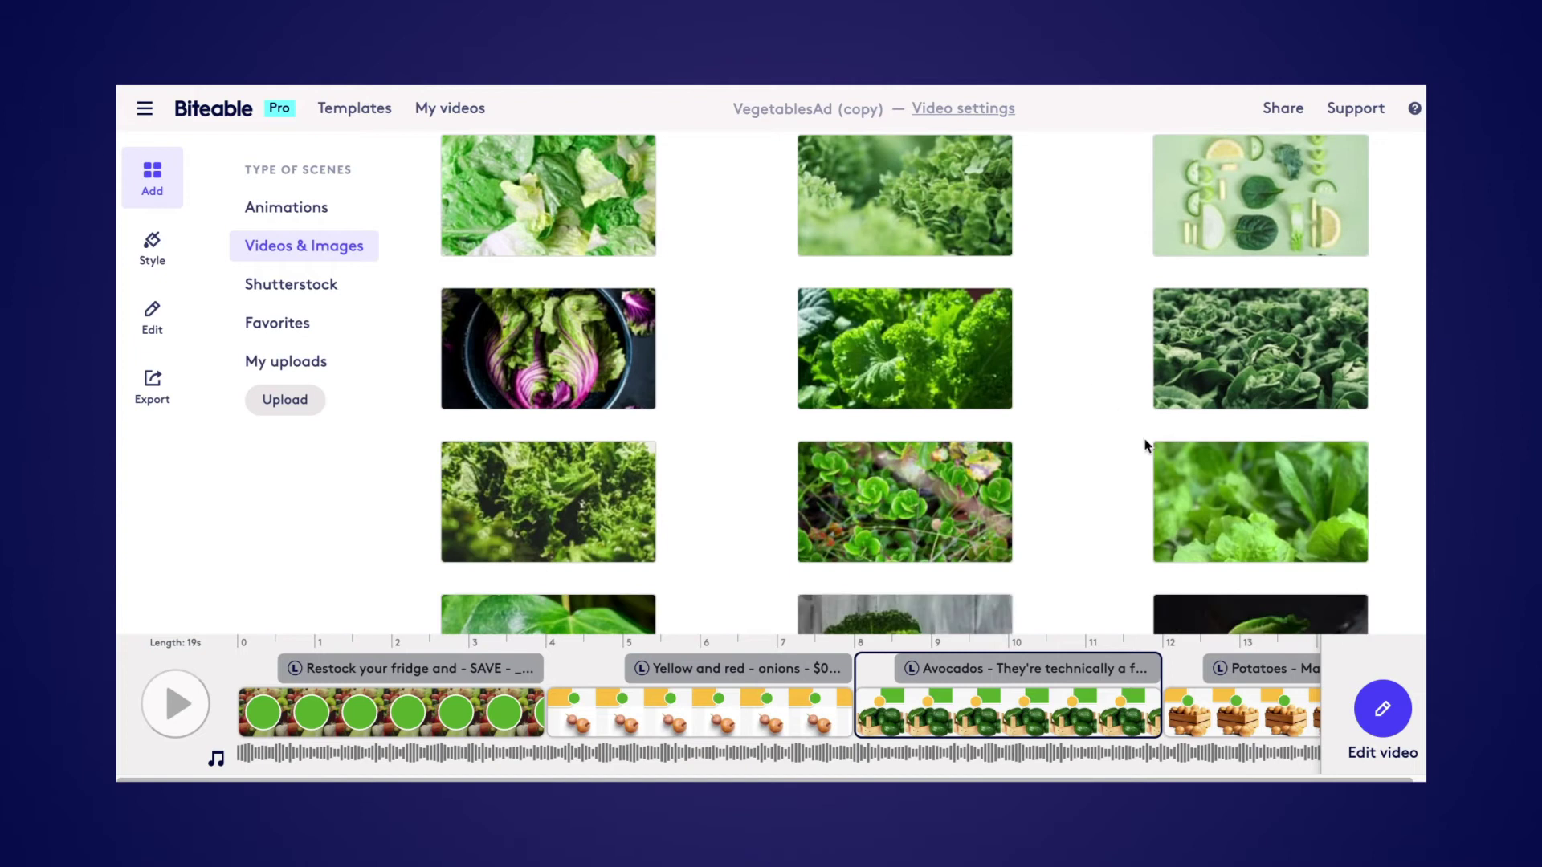
{"action": "scroll", "coordinate": [1146, 356], "scroll_direction": "down", "scroll_amount": 3}
{"action": "left_click", "coordinate": [1178, 479]}
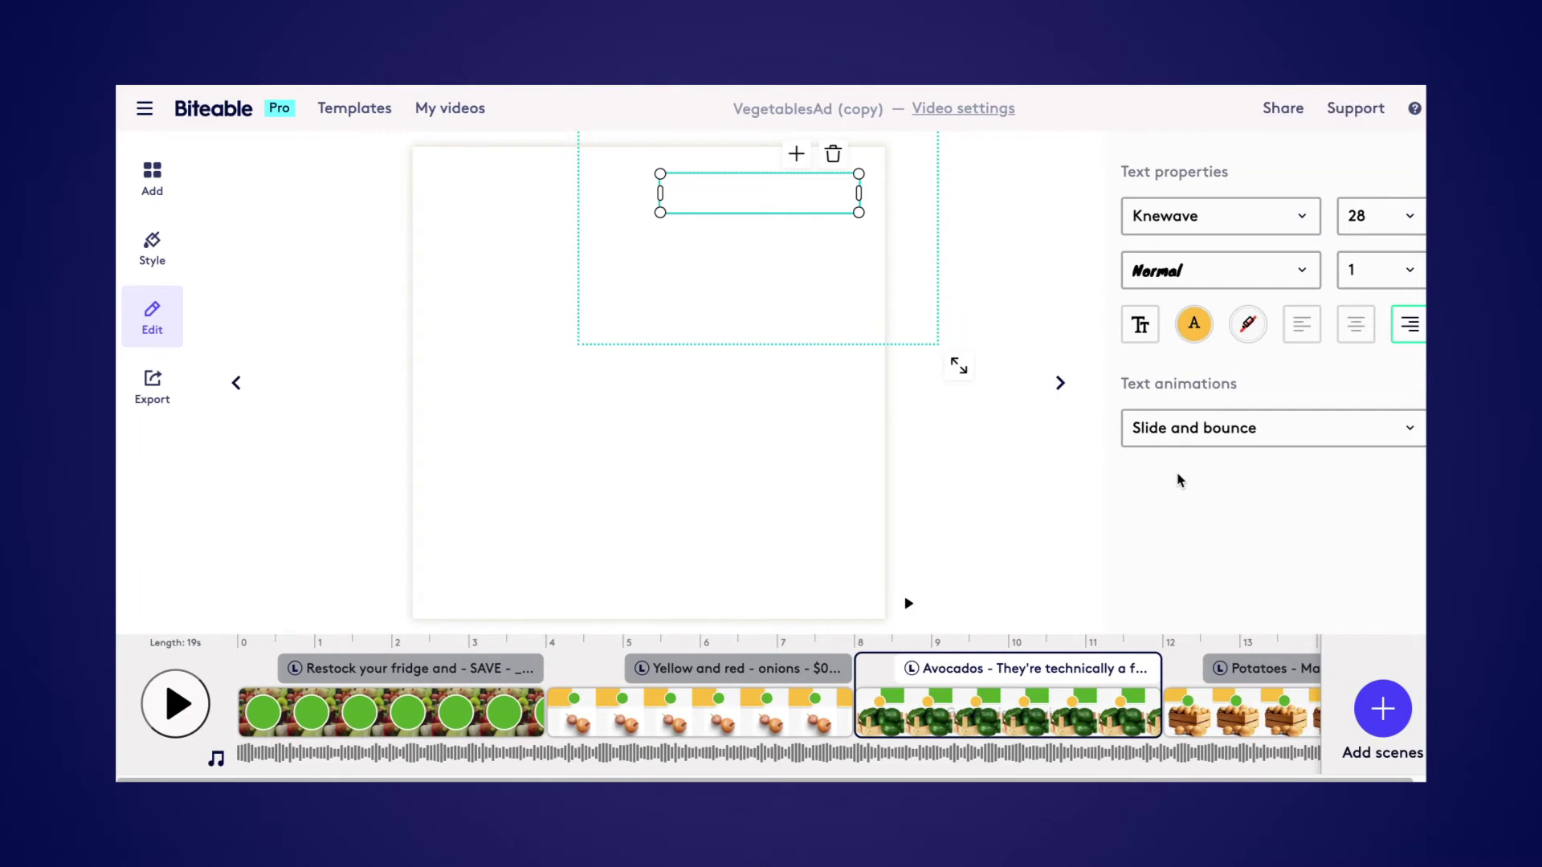
Change the Avocados heading to "Romaine Lettuce" and move it up to the upper edge of the green block.
{"action": "double_click", "coordinate": [757, 187]}
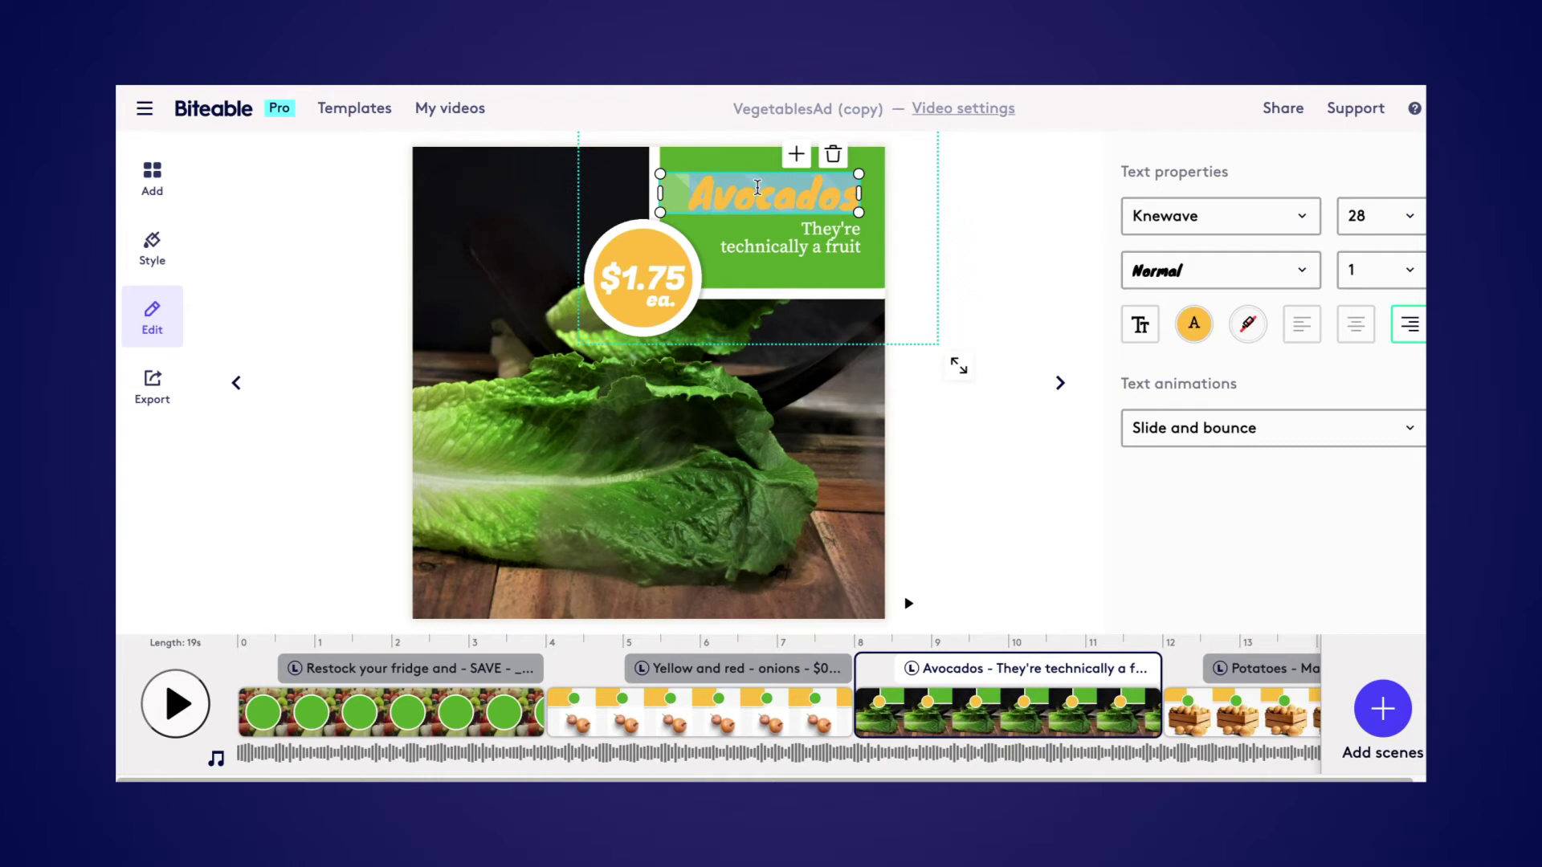
{"action": "type", "text": "Romaine LEttuce"}
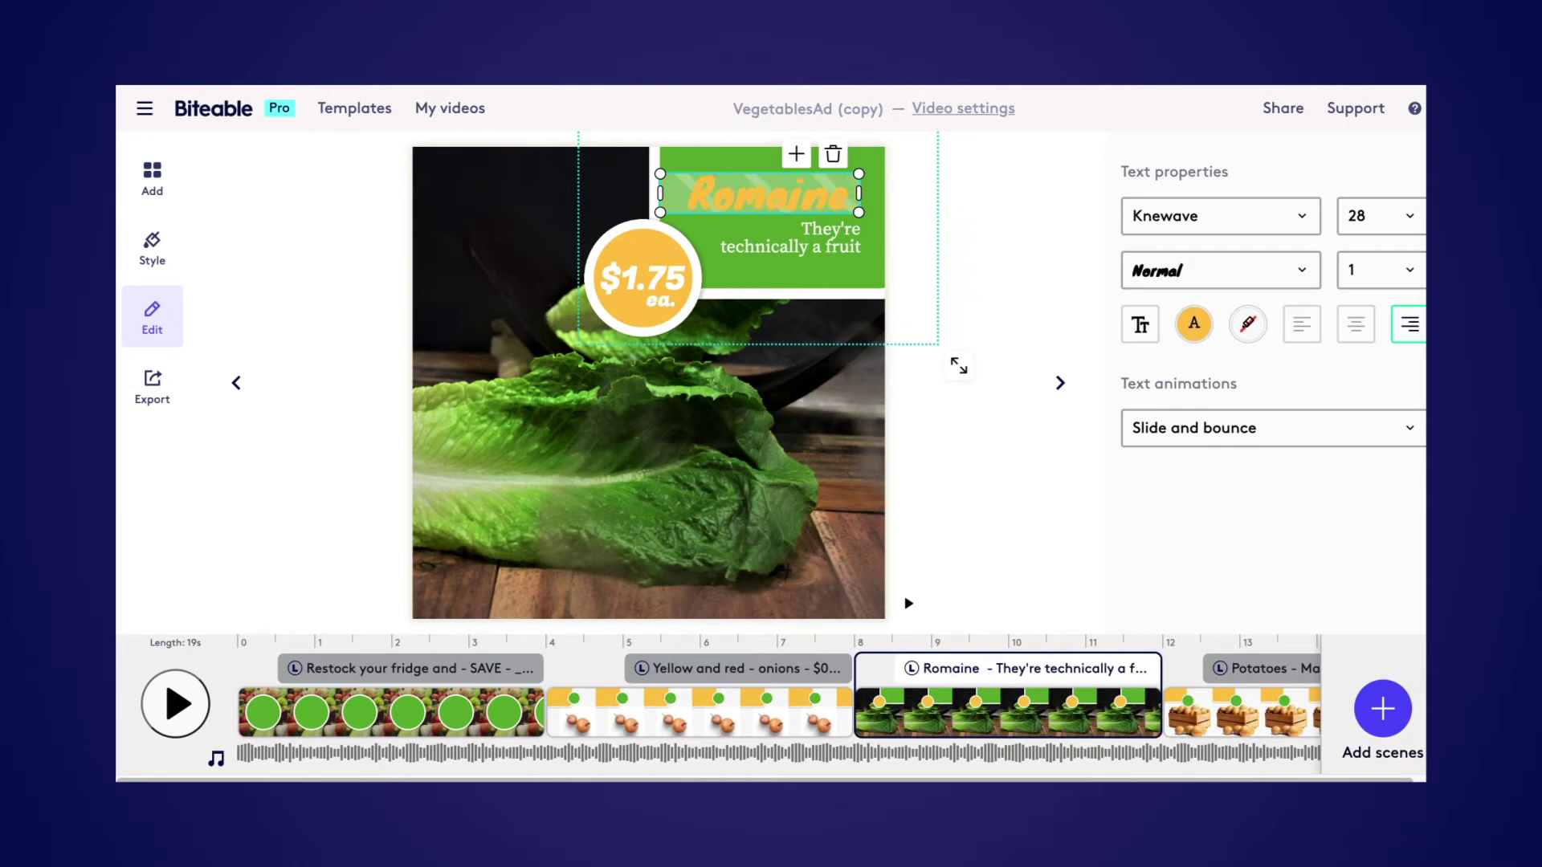
{"action": "key", "text": "BackSpace"}
{"action": "key", "text": "BackSpace"}
{"action": "key", "text": "BackSpace"}
{"action": "key", "text": "BackSpace"}
{"action": "key", "text": "BackSpace"}
{"action": "key", "text": "BackSpace"}
{"action": "type", "text": "ettuce"}
{"action": "left_click_drag", "start_coordinate": [743, 174], "coordinate": [743, 155]}
Move the description below the Romaine Lettuce heading and change its text to "Lettuce spruce up your salads".
{"action": "left_click", "coordinate": [749, 257]}
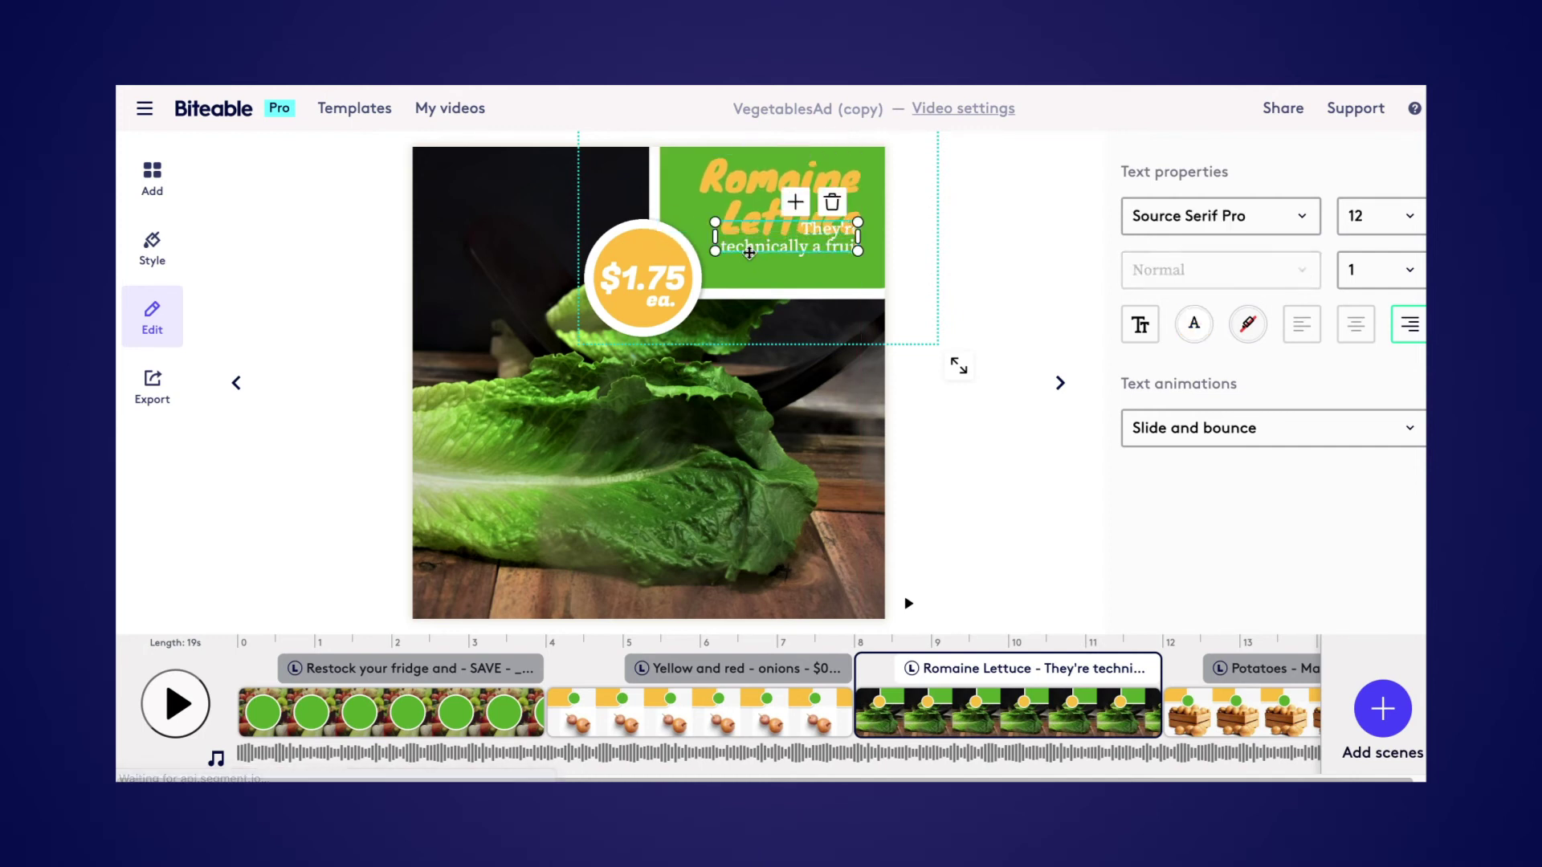
{"action": "left_click_drag", "start_coordinate": [749, 257], "coordinate": [753, 274]}
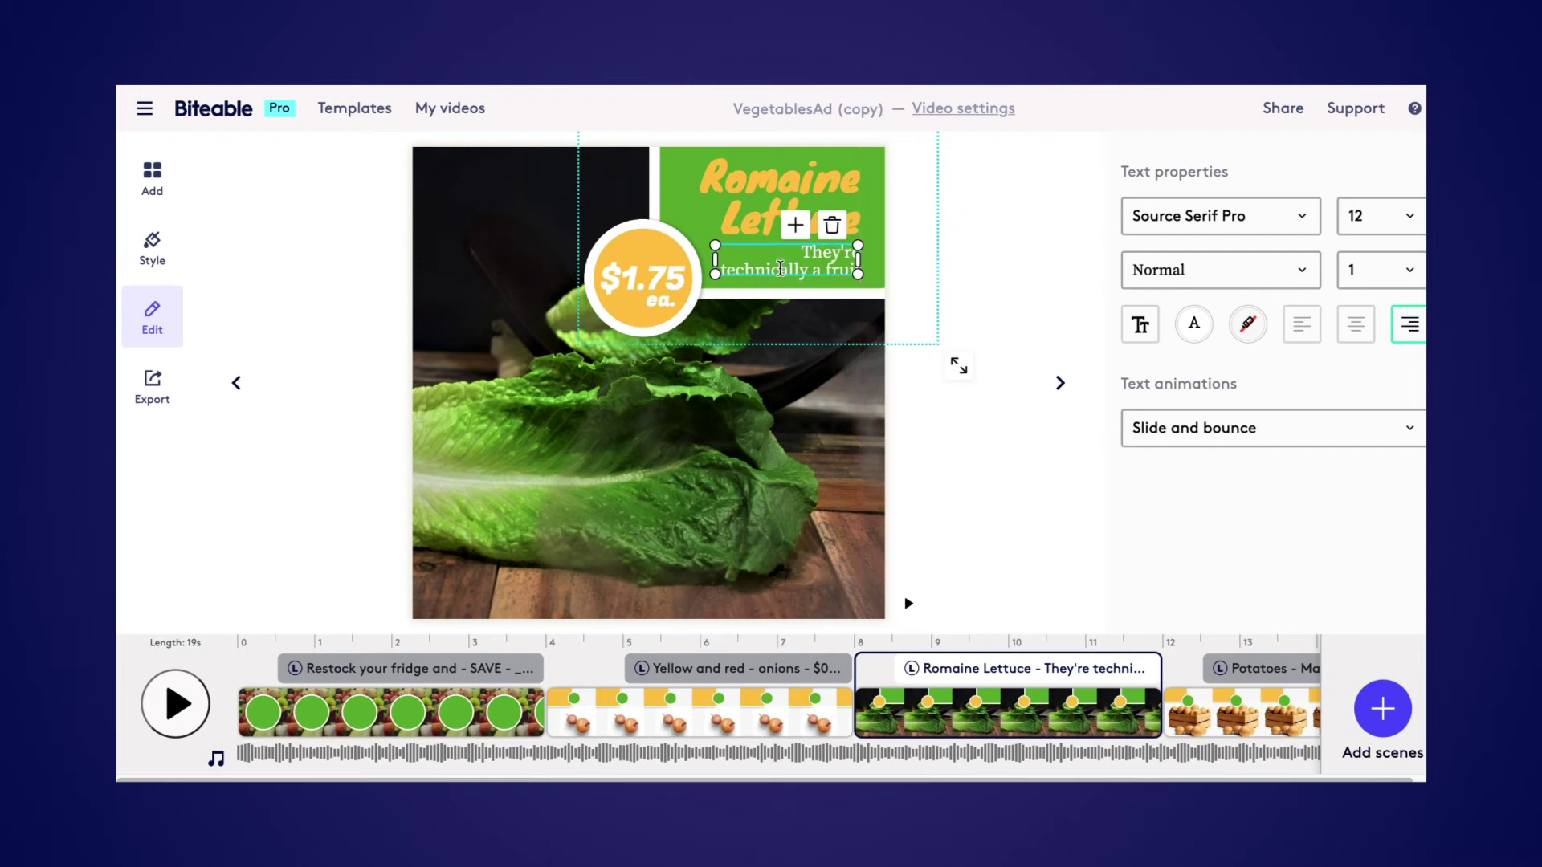
{"action": "double_click", "coordinate": [780, 269]}
{"action": "type", "text": "Lettu"}
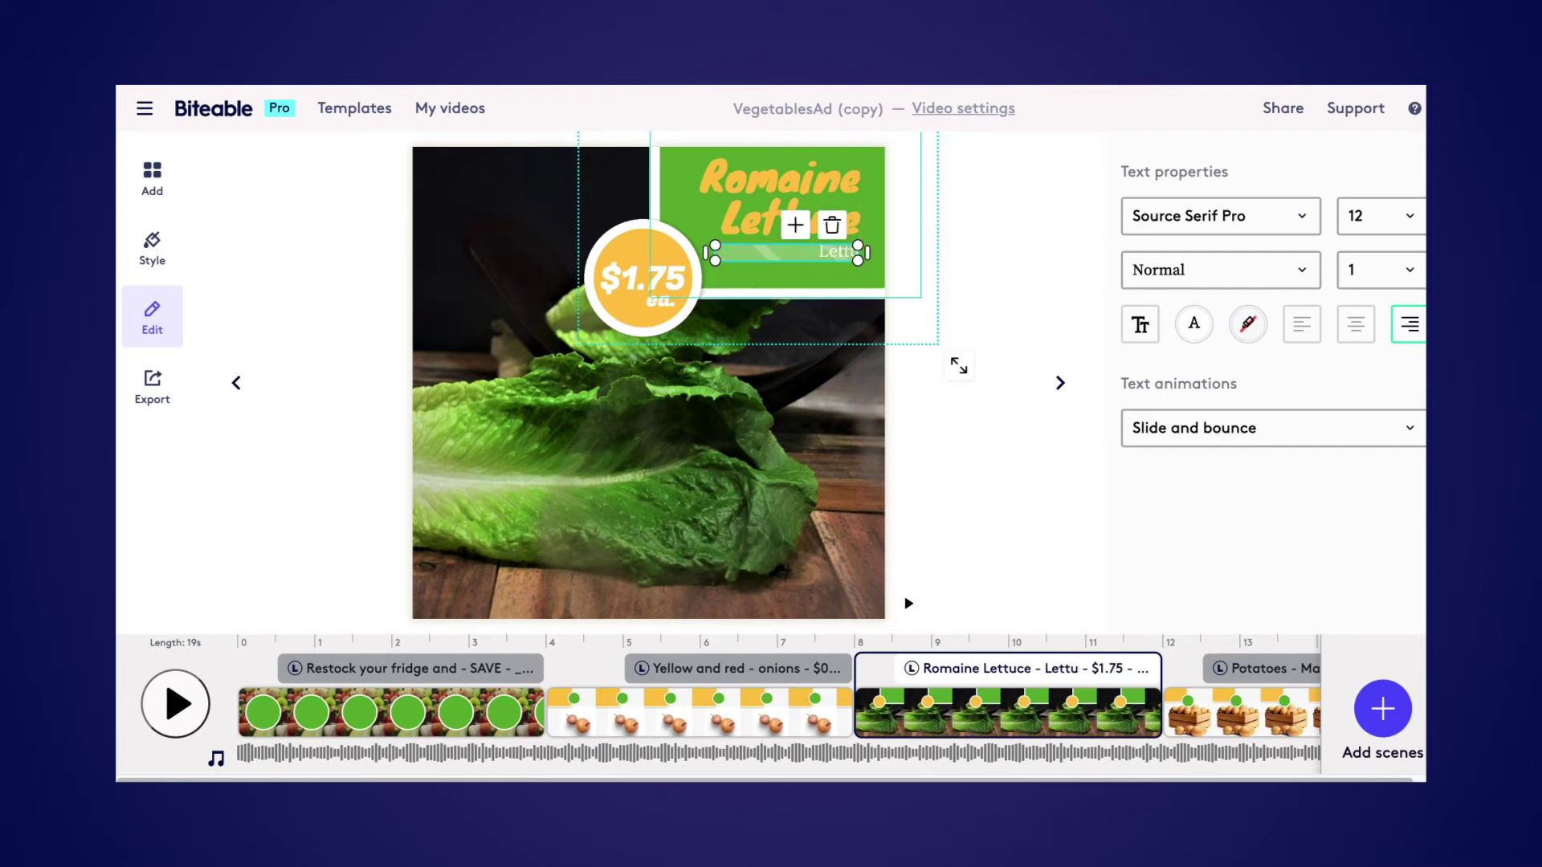
{"action": "type", "text": "ce spruce up yo"}
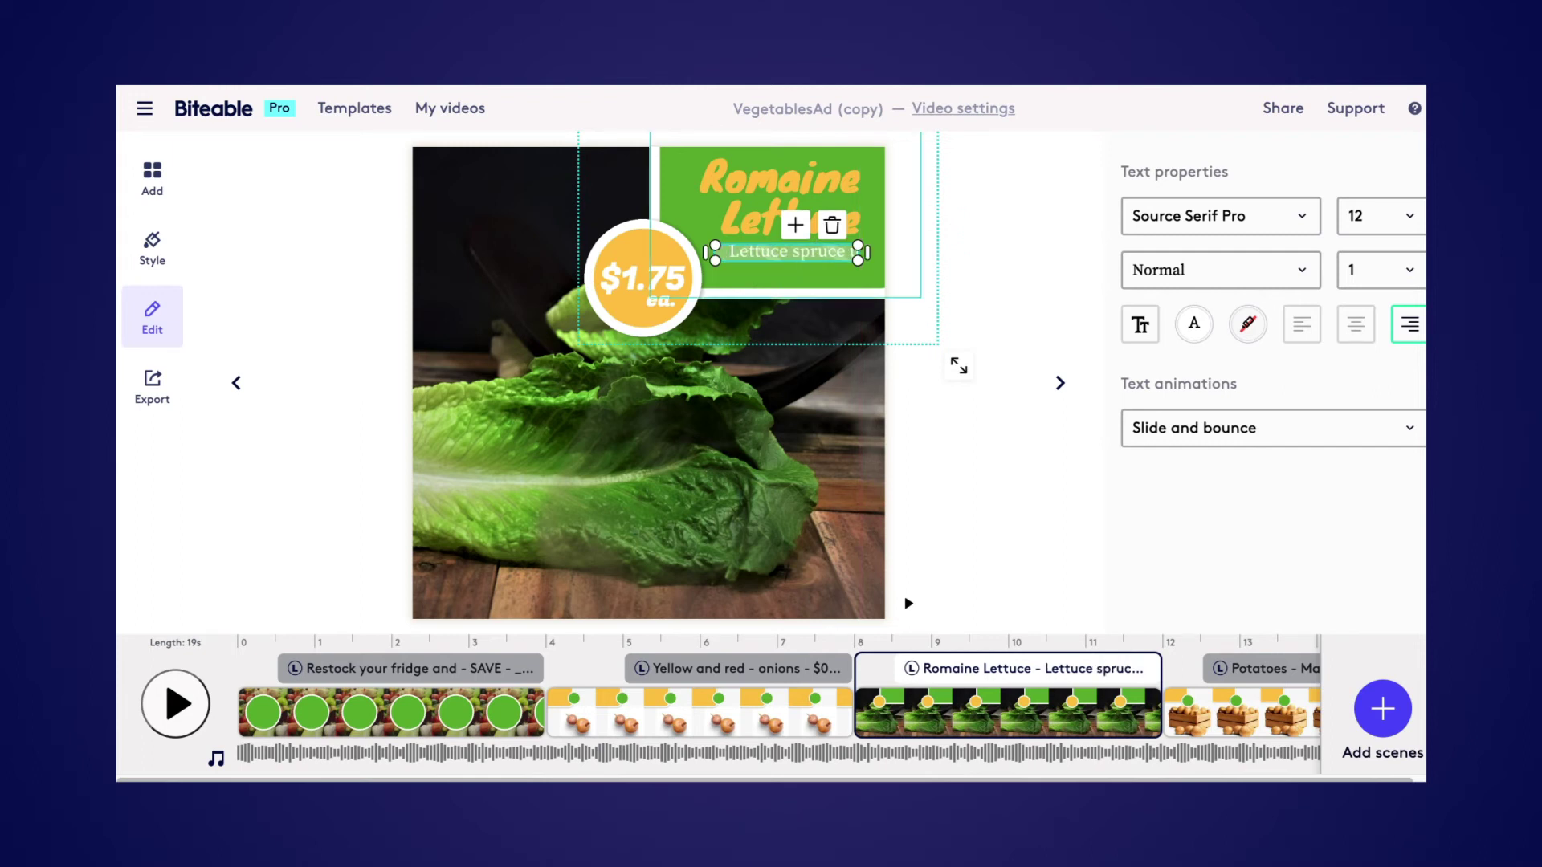
{"action": "type", "text": "ur salad"}
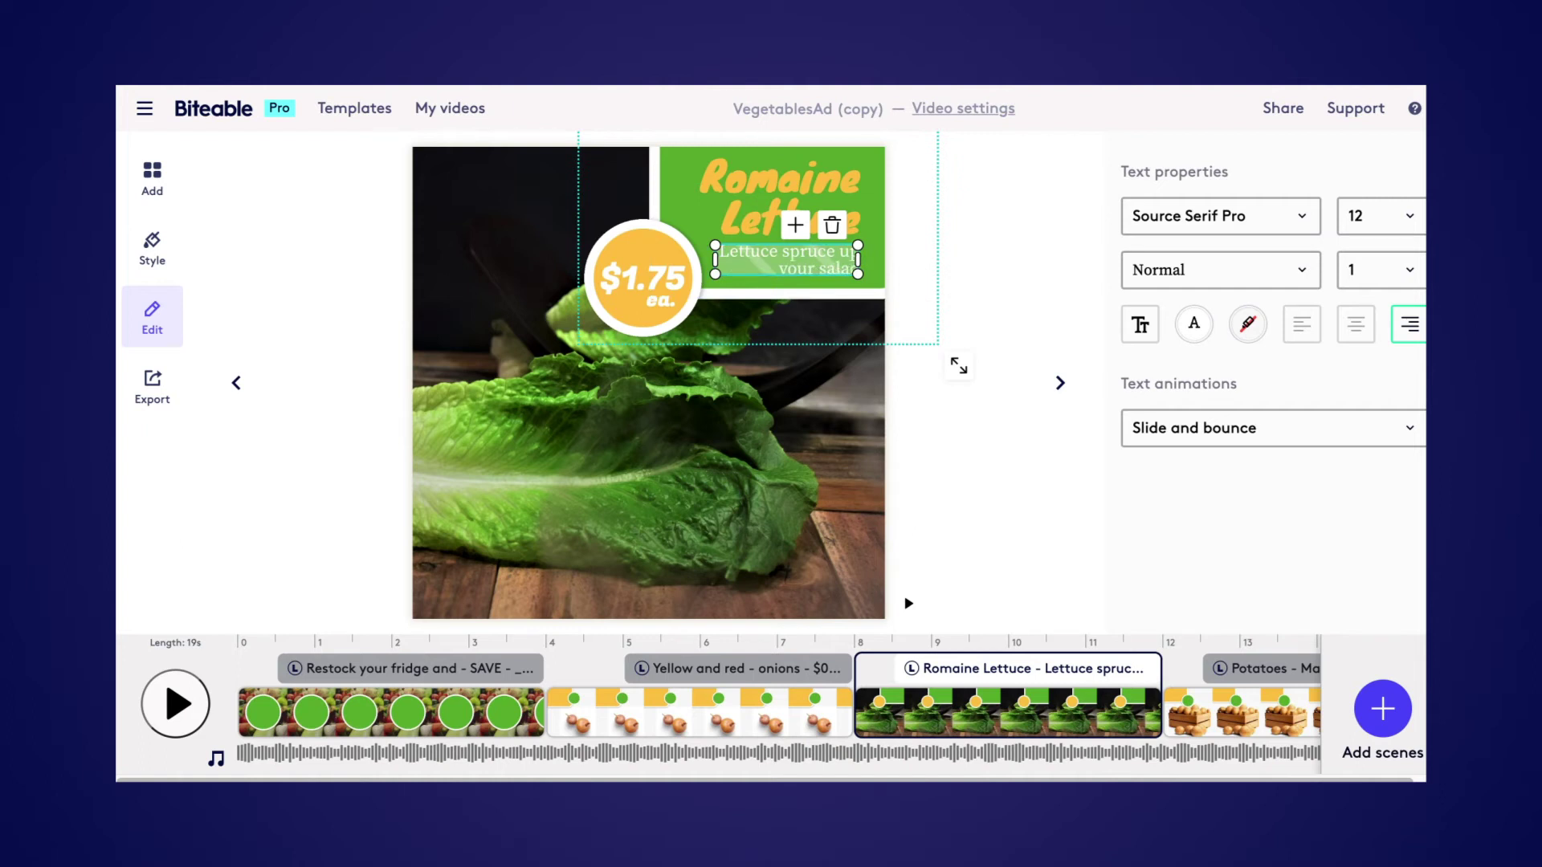
{"action": "type", "text": "s"}
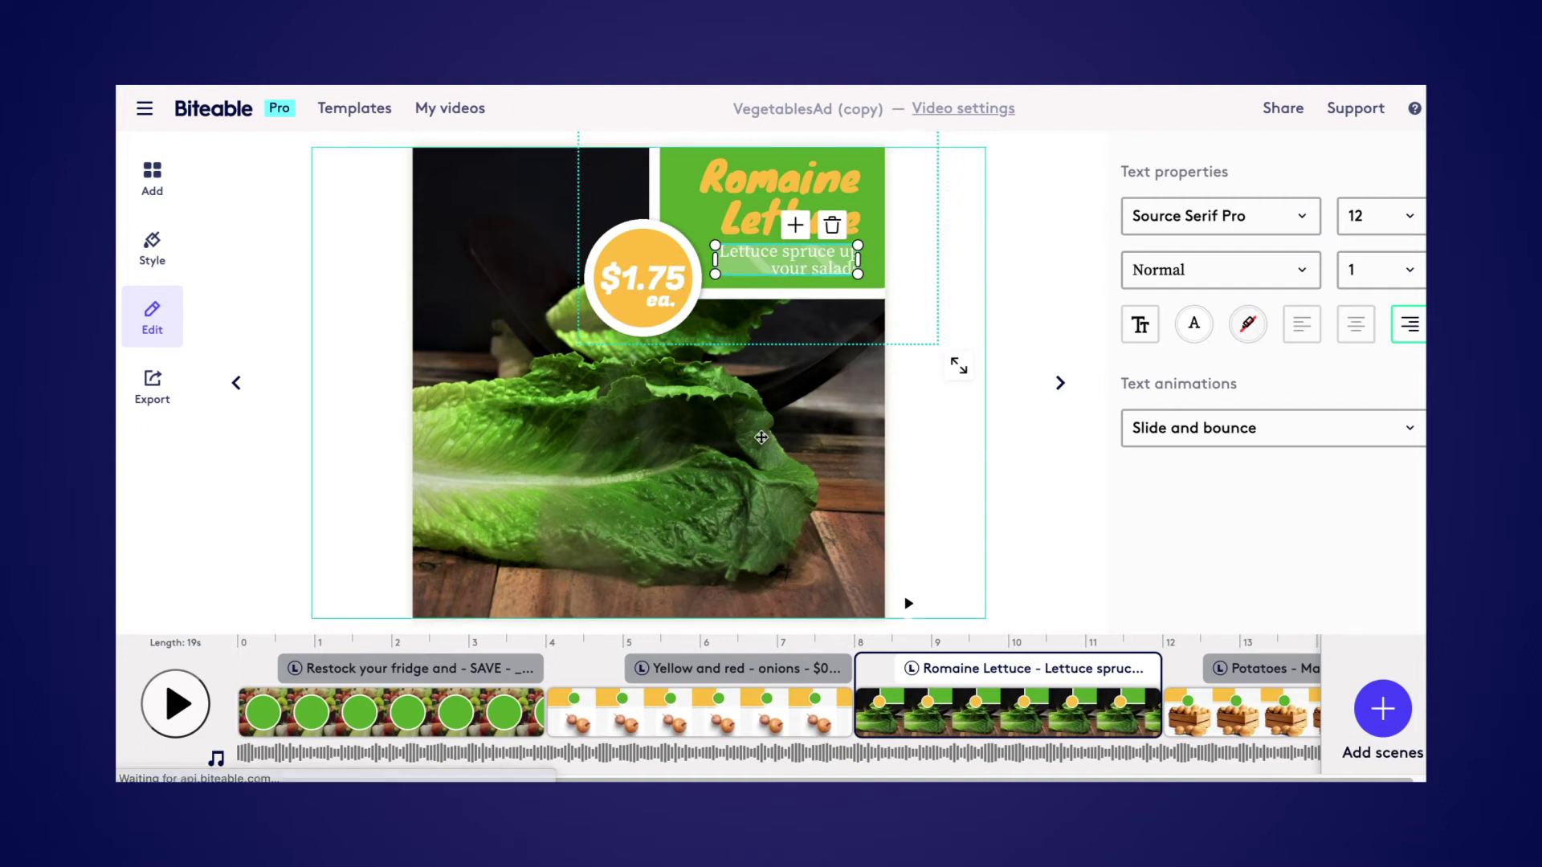
{"action": "left_click", "coordinate": [762, 437]}
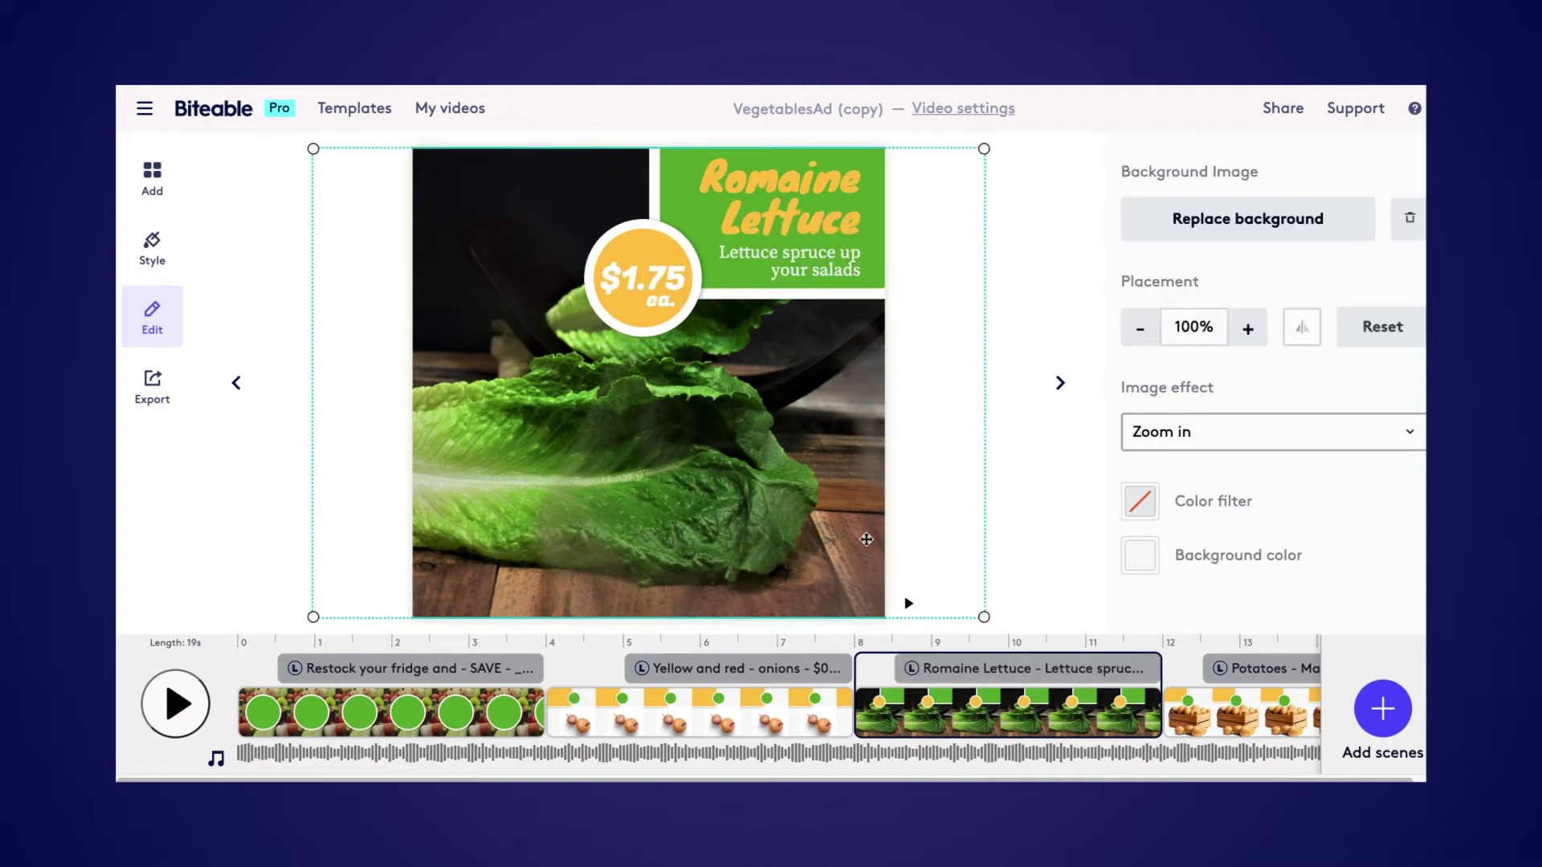
Start replacing the potatoes scene's background and search the library images for "celery".
{"action": "scroll", "coordinate": [932, 694], "scroll_direction": "right", "scroll_amount": 5}
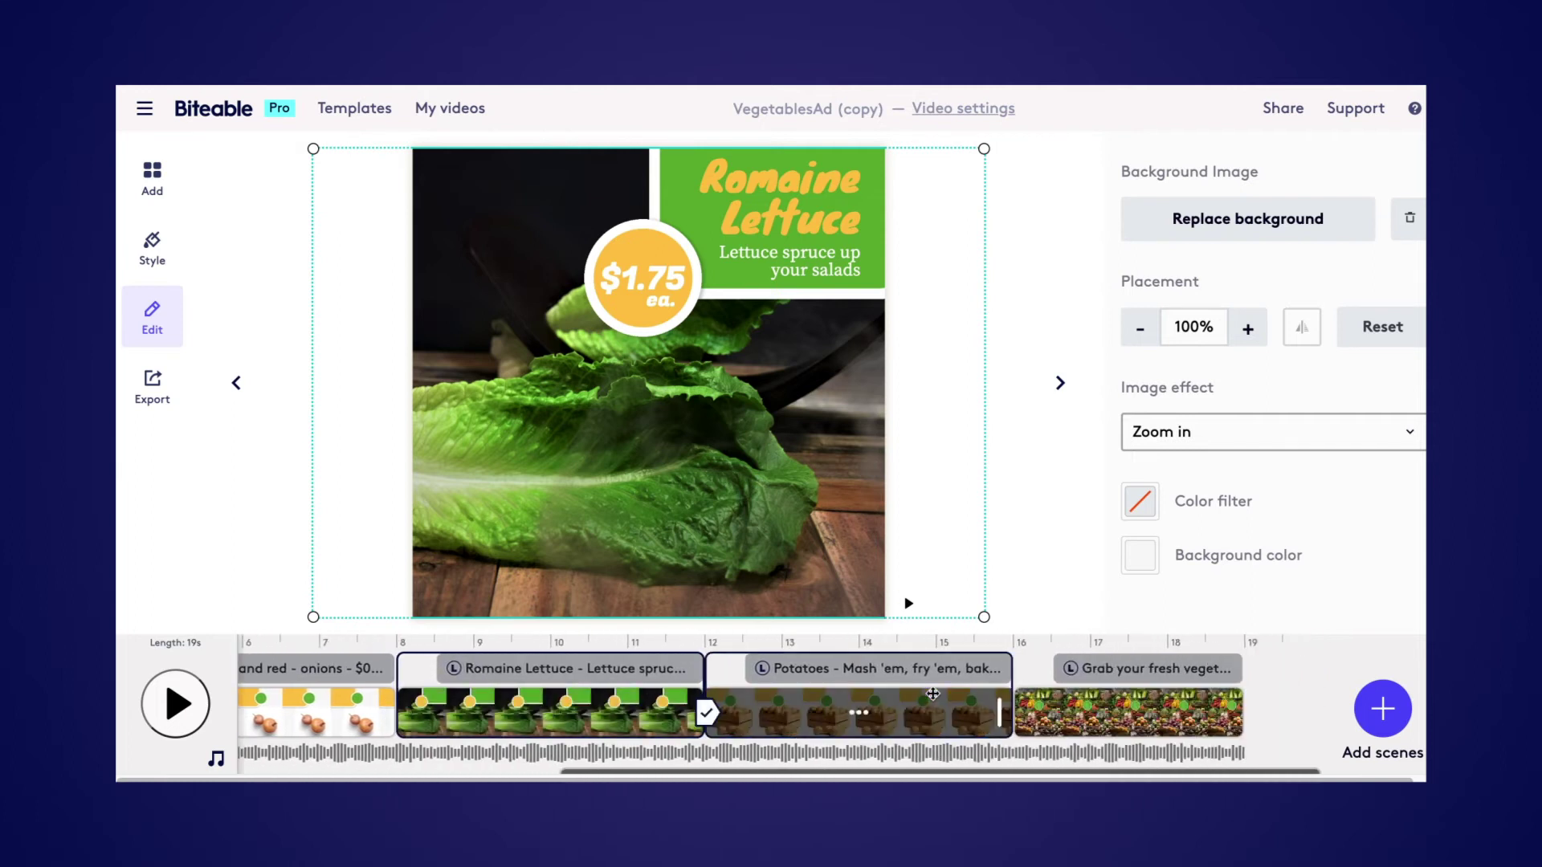
{"action": "left_click", "coordinate": [928, 712]}
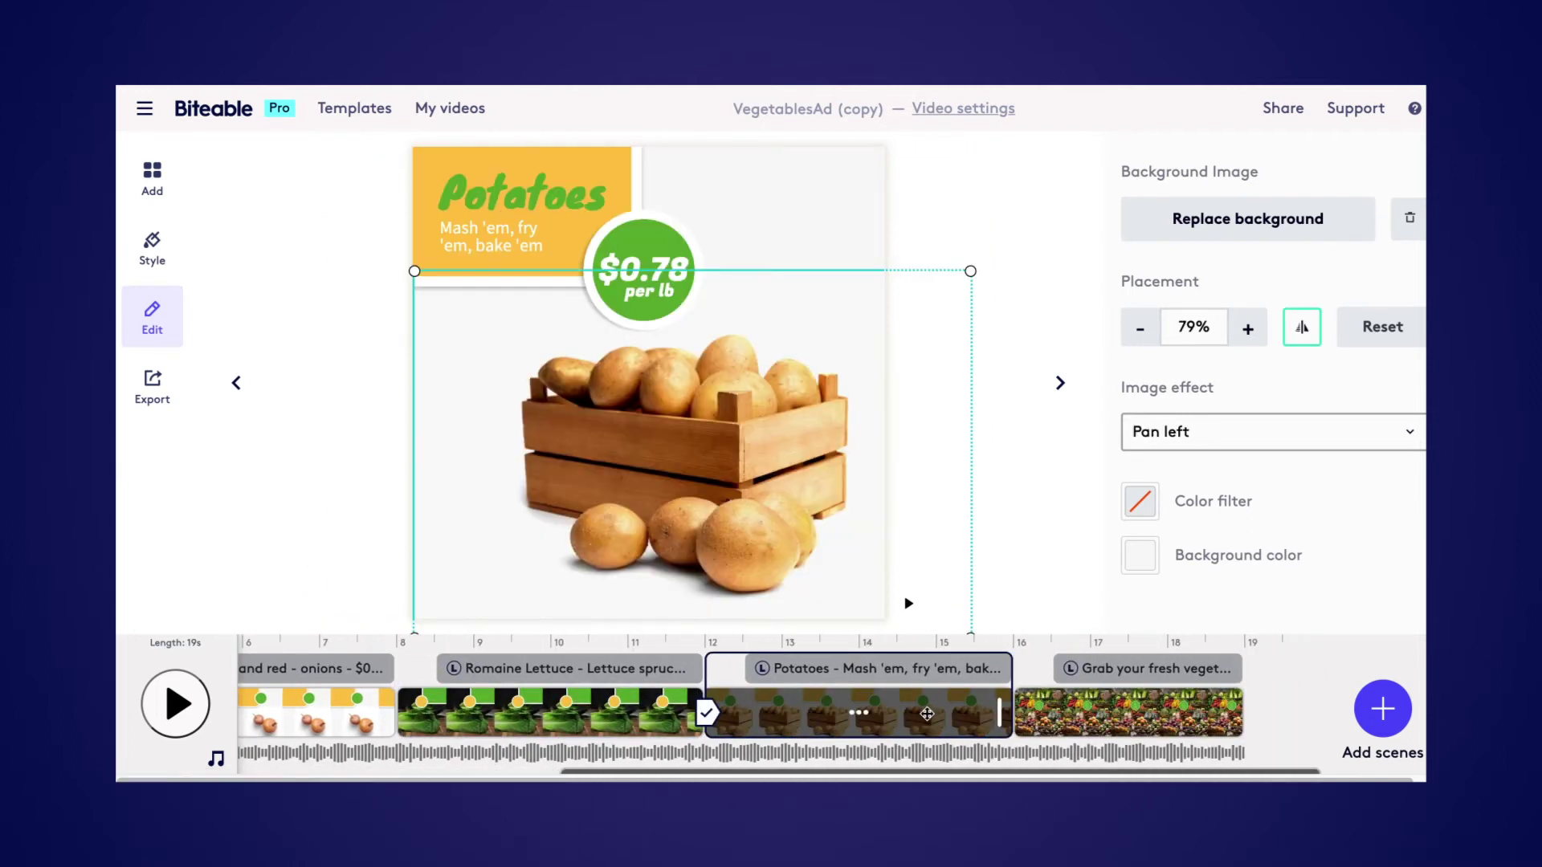
{"action": "left_click", "coordinate": [1163, 233]}
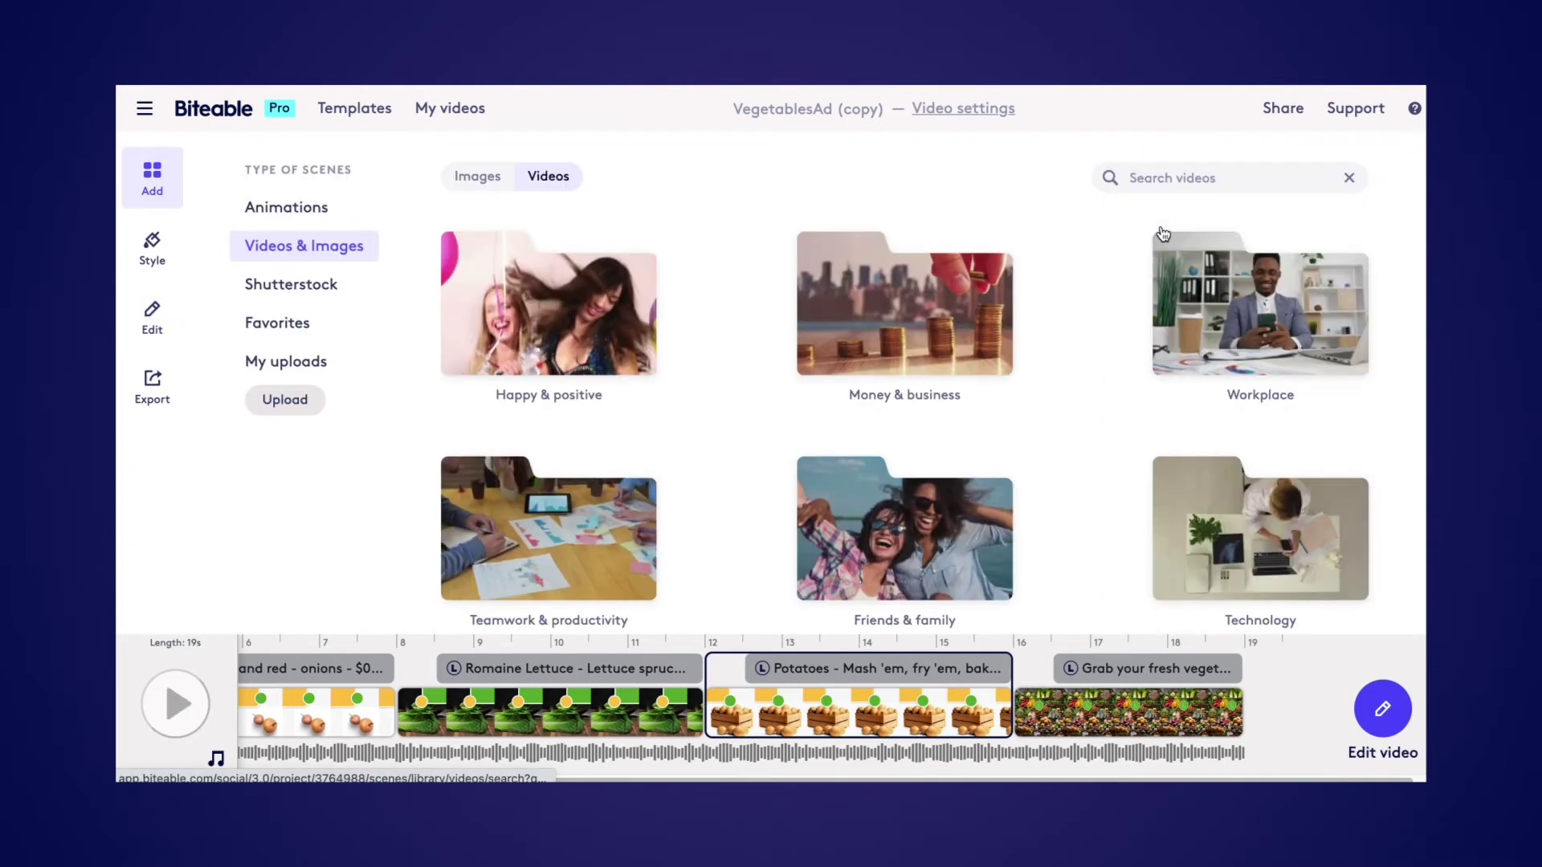
{"action": "left_click", "coordinate": [493, 185]}
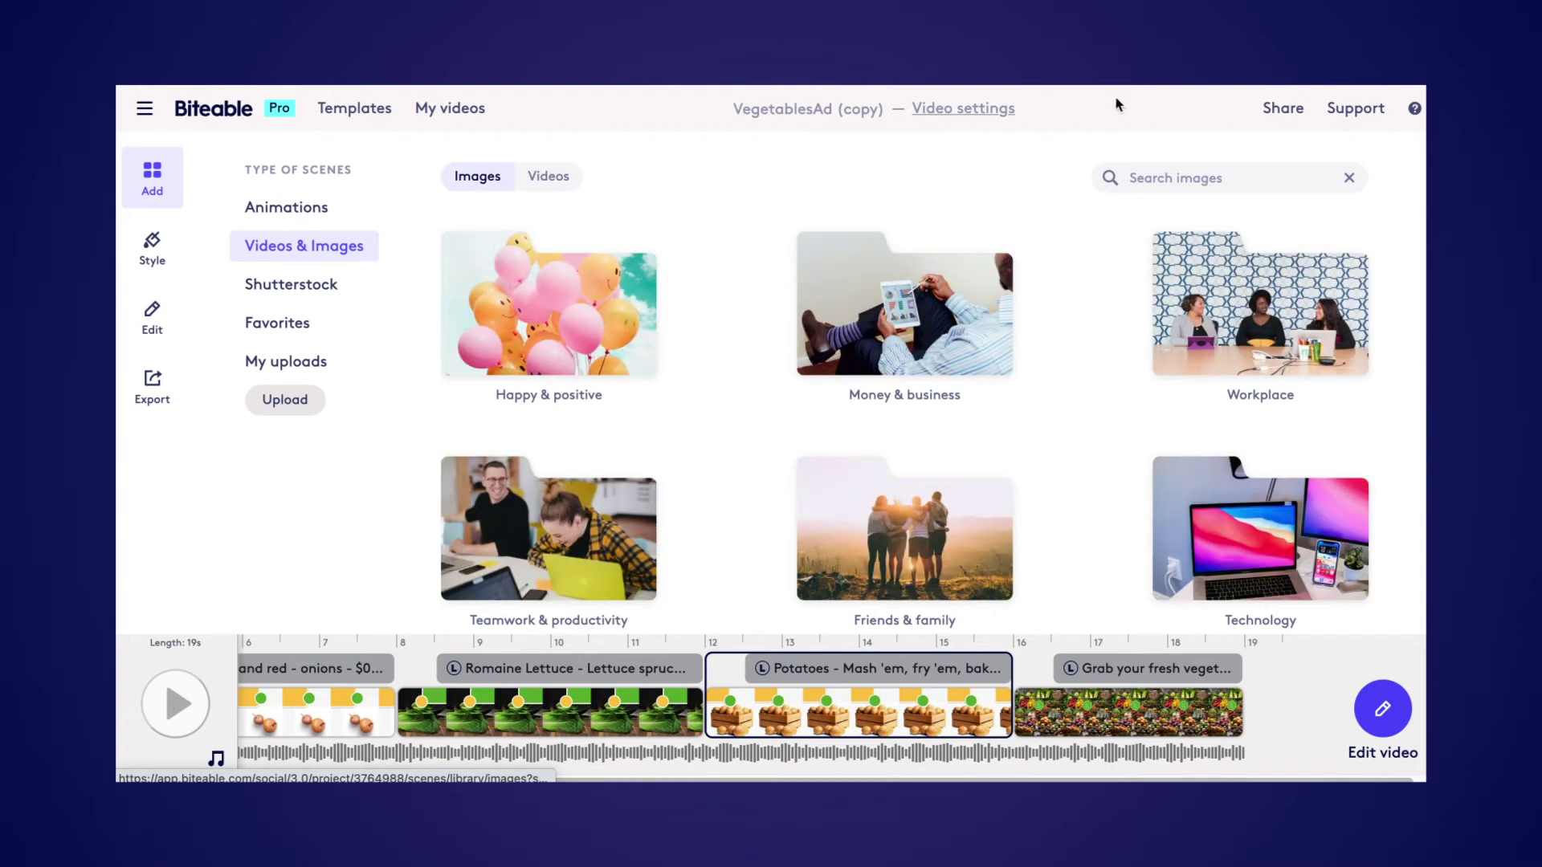
{"action": "left_click", "coordinate": [1176, 176]}
{"action": "type", "text": "celery"}
{"action": "key", "text": "Return"}
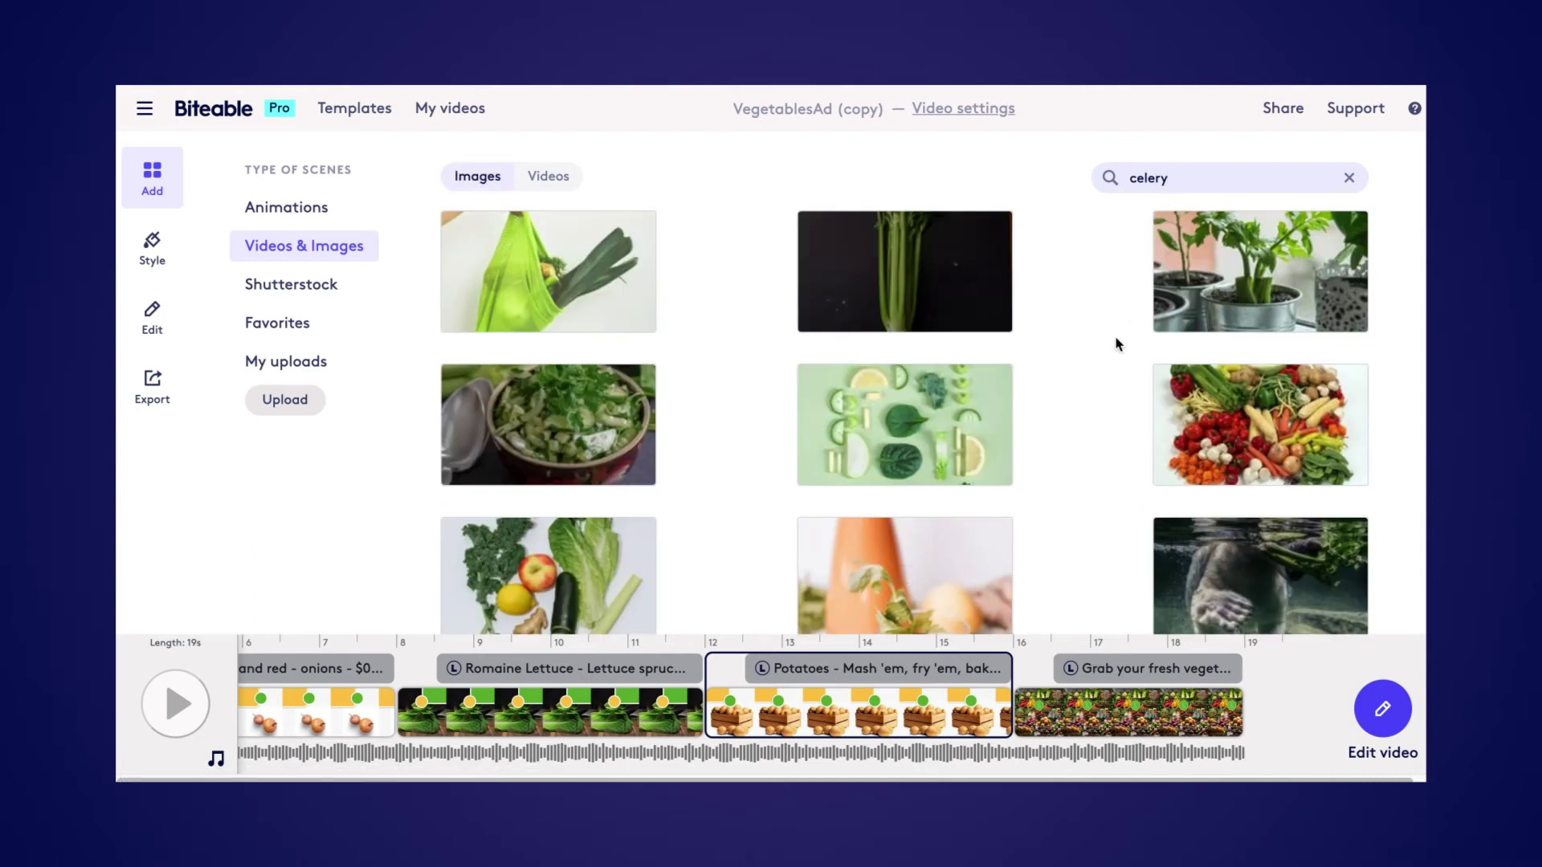
Look through the celery image results for a suitable background picture.
{"action": "scroll", "coordinate": [1103, 412], "scroll_direction": "down", "scroll_amount": 5}
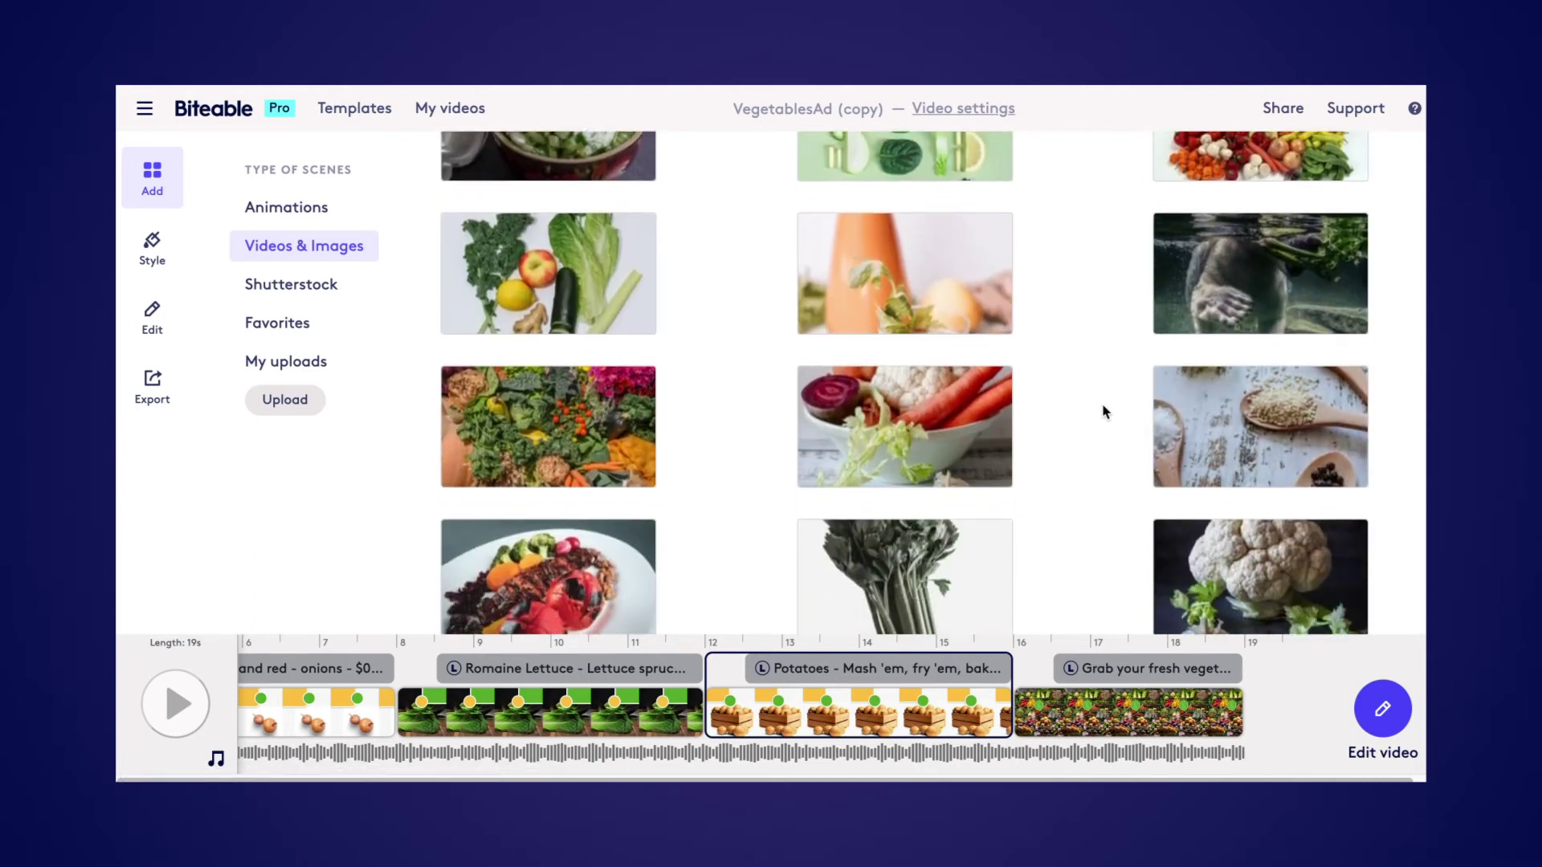
{"action": "scroll", "coordinate": [1103, 412], "scroll_direction": "down", "scroll_amount": 3}
{"action": "scroll", "coordinate": [1103, 412], "scroll_direction": "down", "scroll_amount": 4}
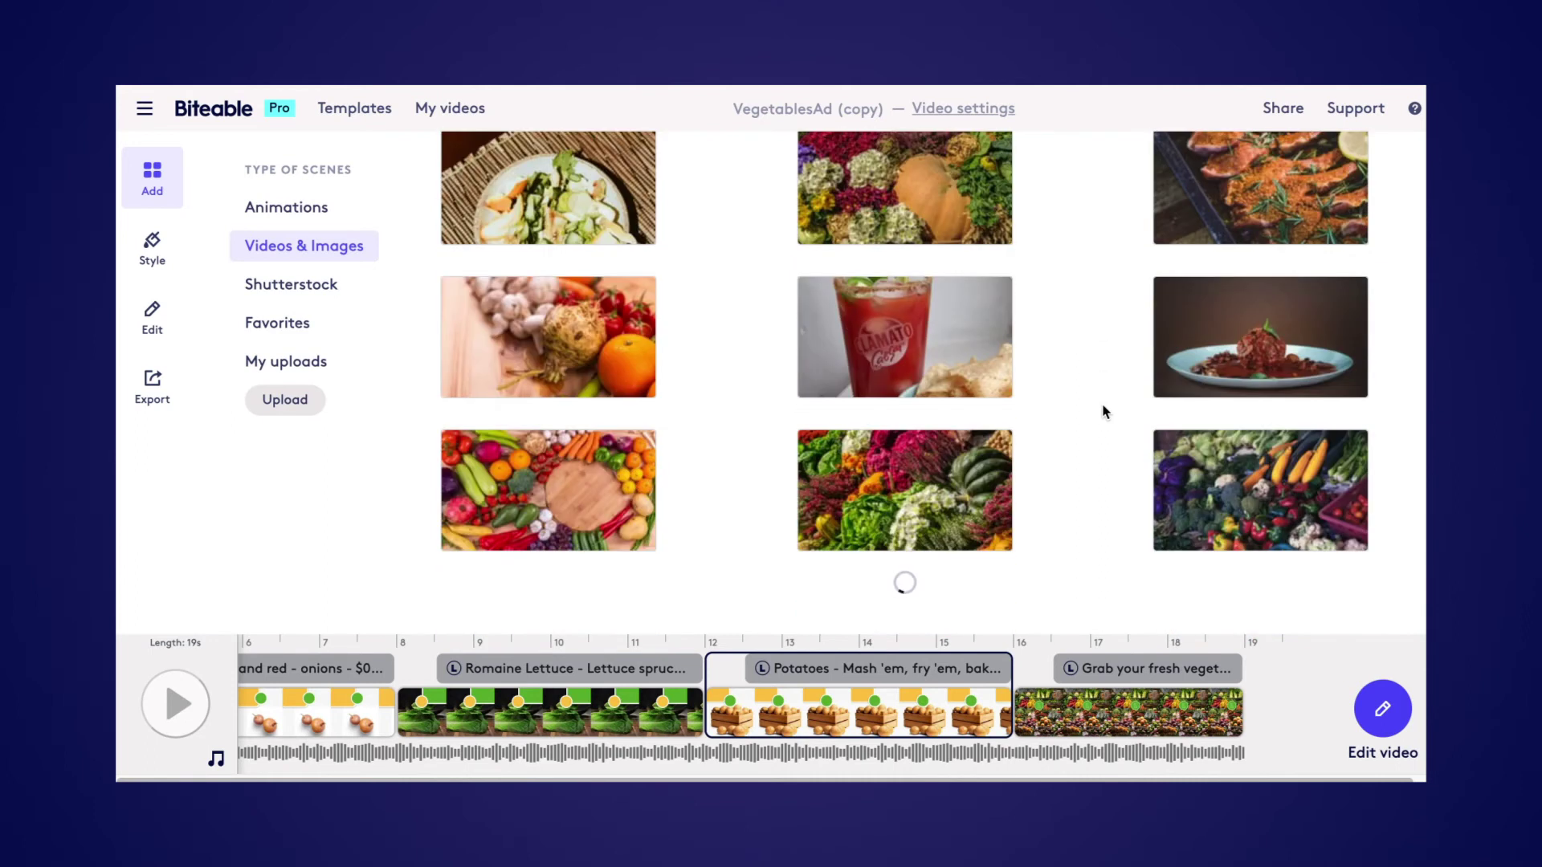
{"action": "scroll", "coordinate": [1103, 412], "scroll_direction": "down", "scroll_amount": 3}
{"action": "scroll", "coordinate": [1103, 412], "scroll_direction": "down", "scroll_amount": 2}
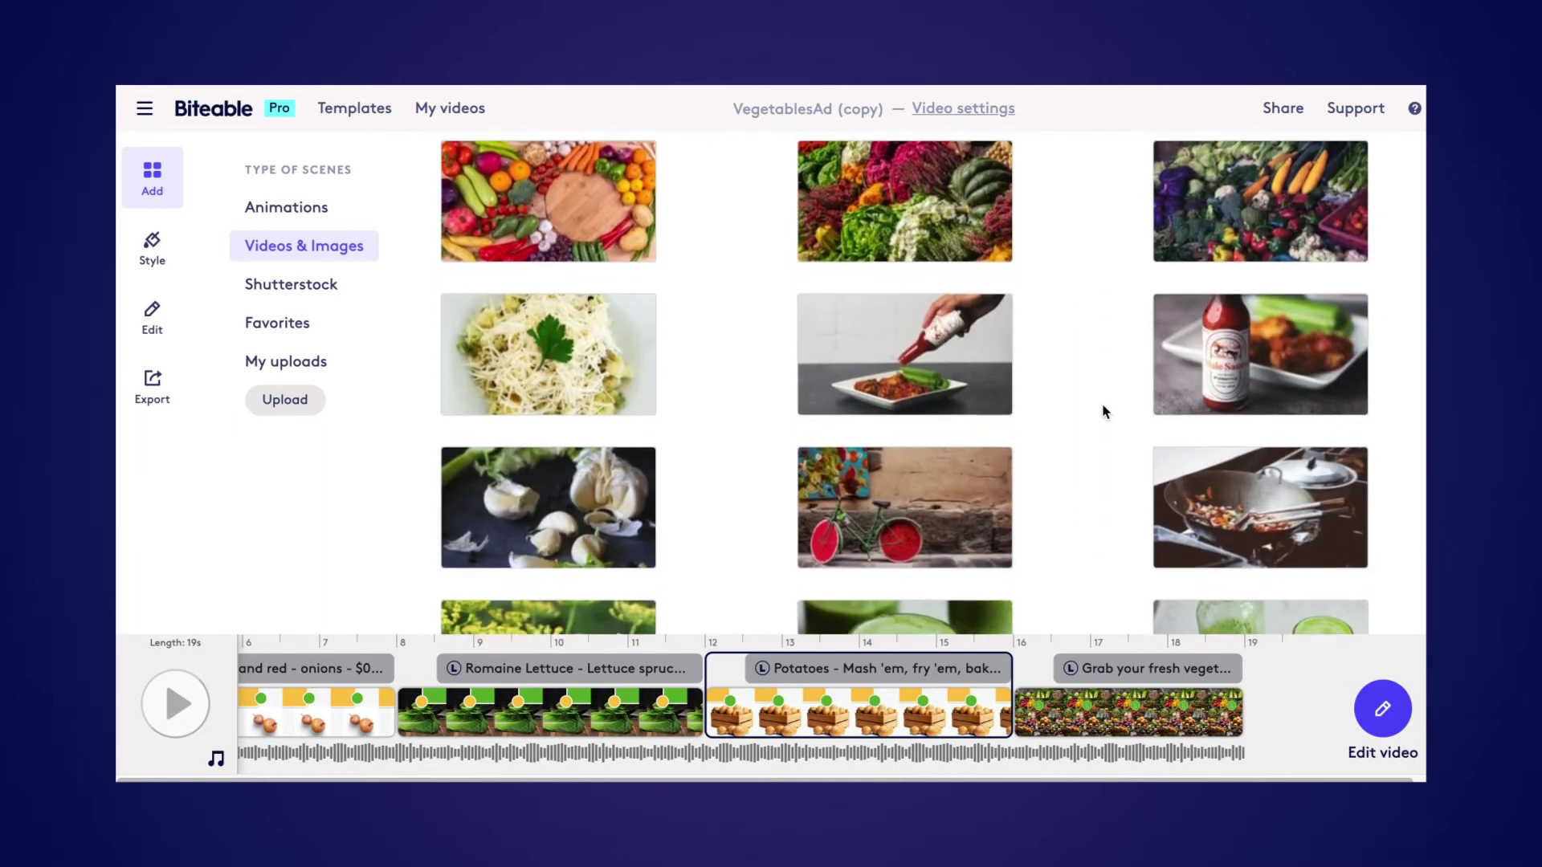
{"action": "scroll", "coordinate": [1103, 412], "scroll_direction": "down", "scroll_amount": 2}
{"action": "scroll", "coordinate": [1103, 412], "scroll_direction": "down", "scroll_amount": 2}
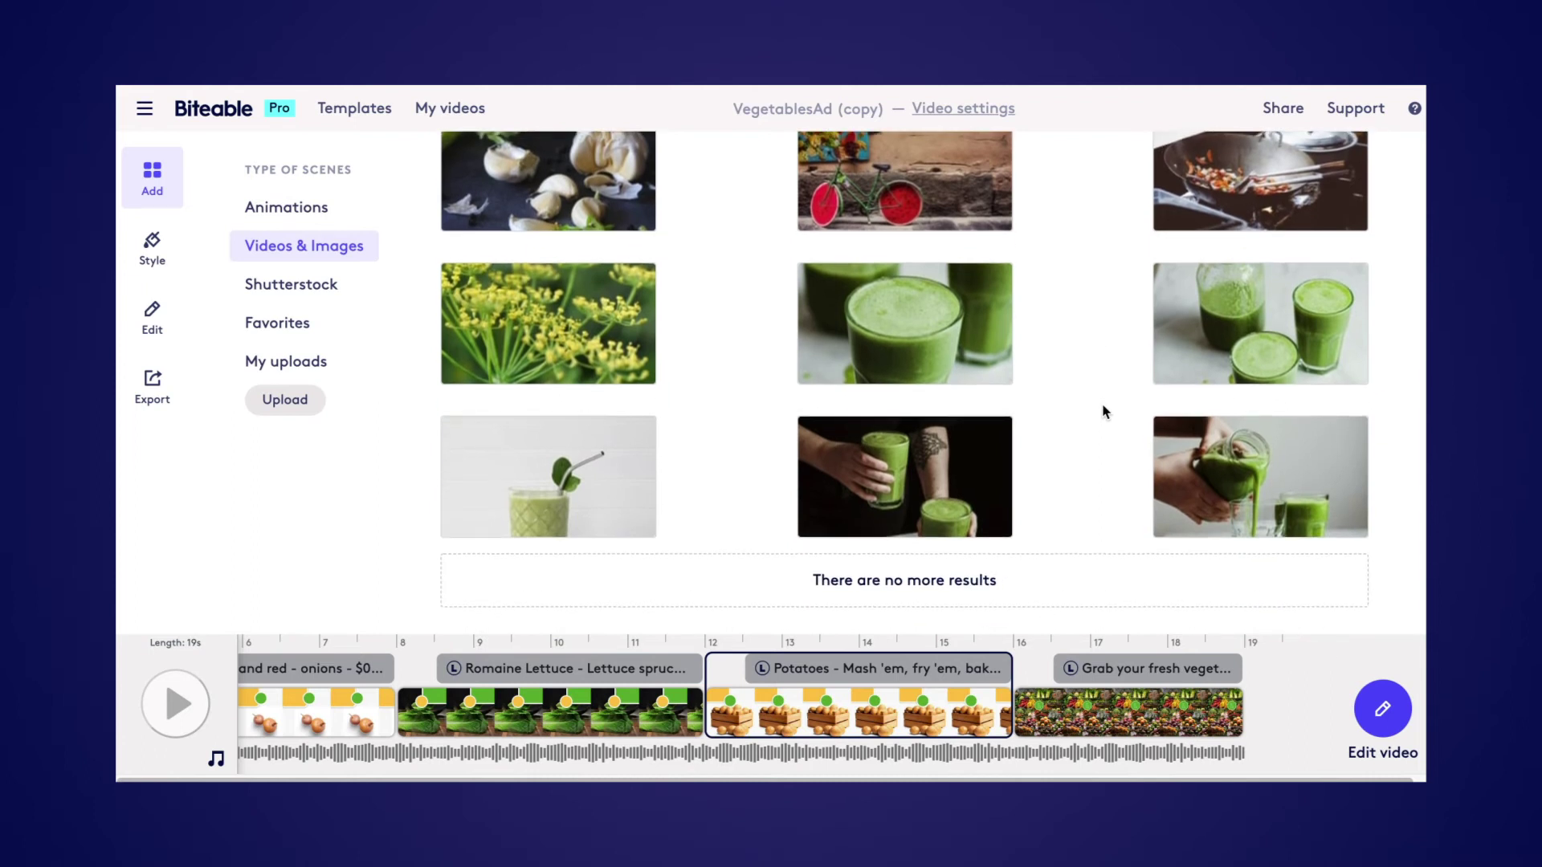
{"action": "scroll", "coordinate": [1103, 412], "scroll_direction": "up", "scroll_amount": 15}
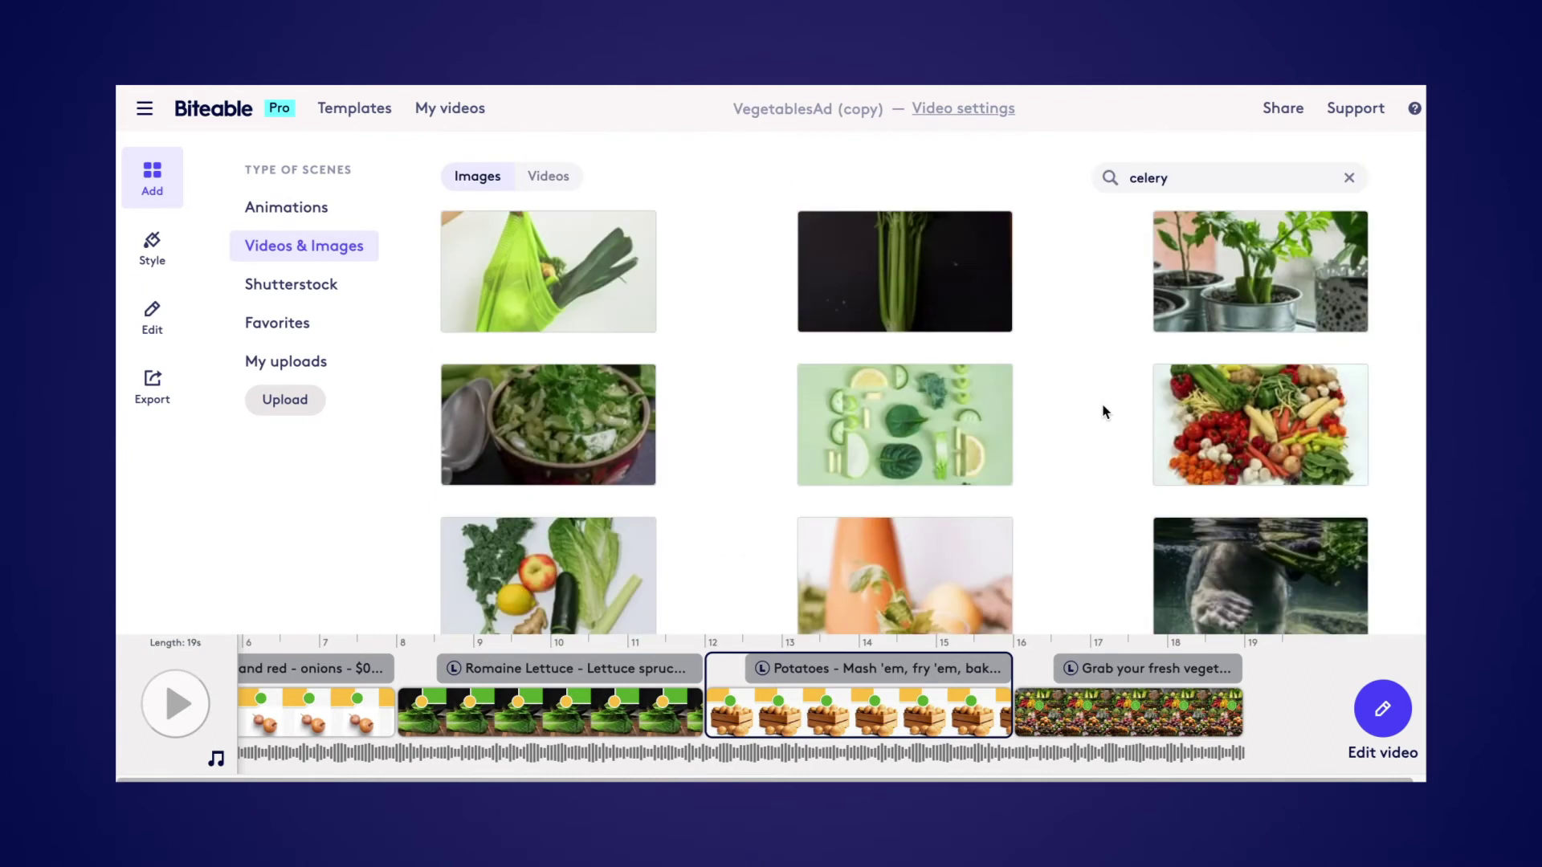
Replace the potatoes scene's background with the library video of hands cutting celery, scaled to 58% and centred along the frame's lower edge.
{"action": "left_click", "coordinate": [567, 183]}
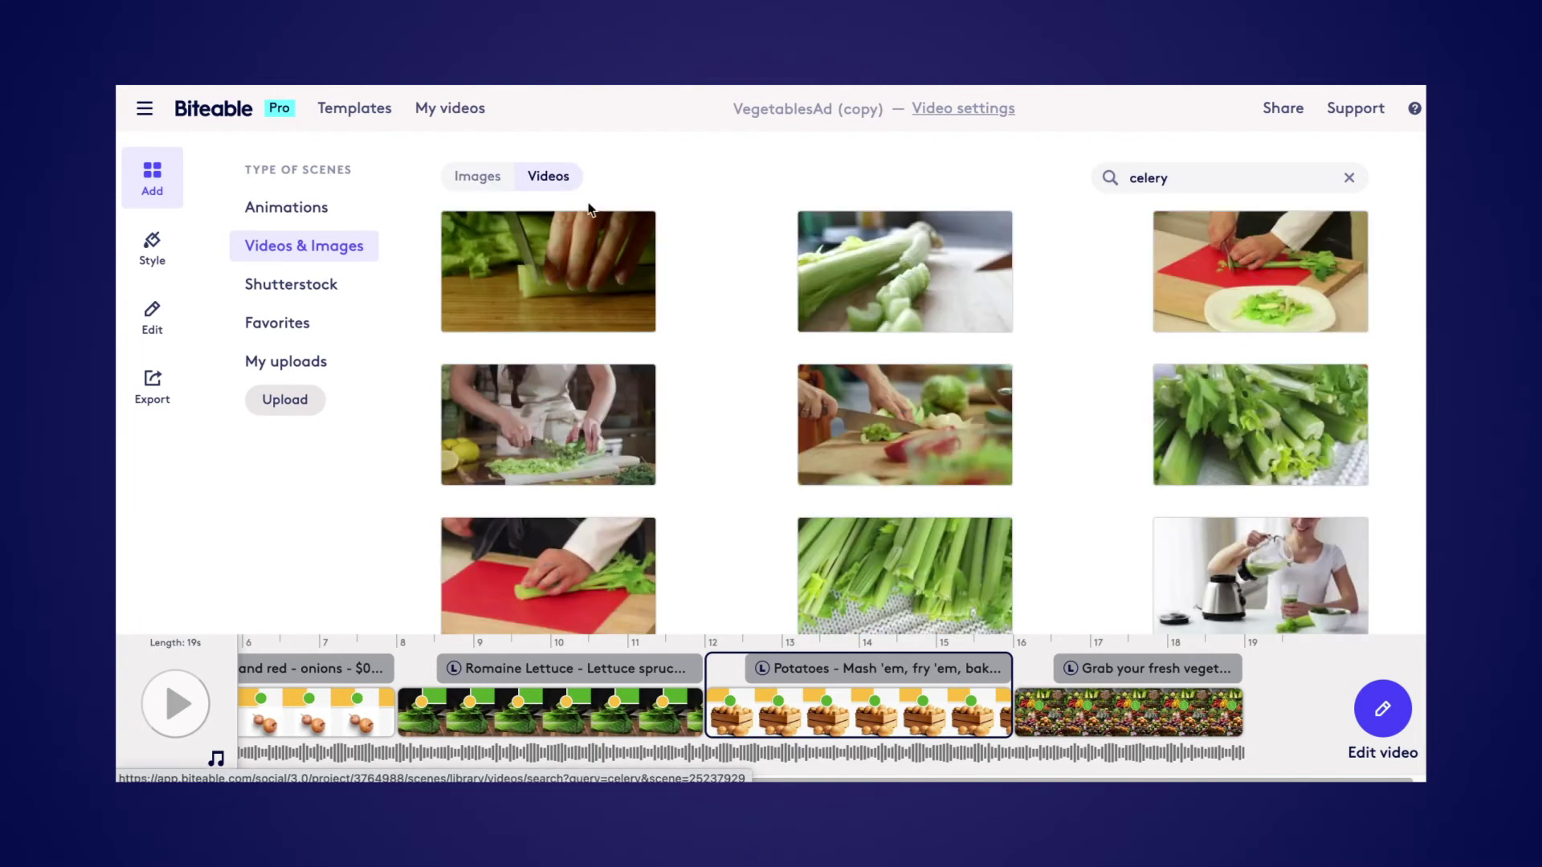
{"action": "left_click", "coordinate": [612, 306]}
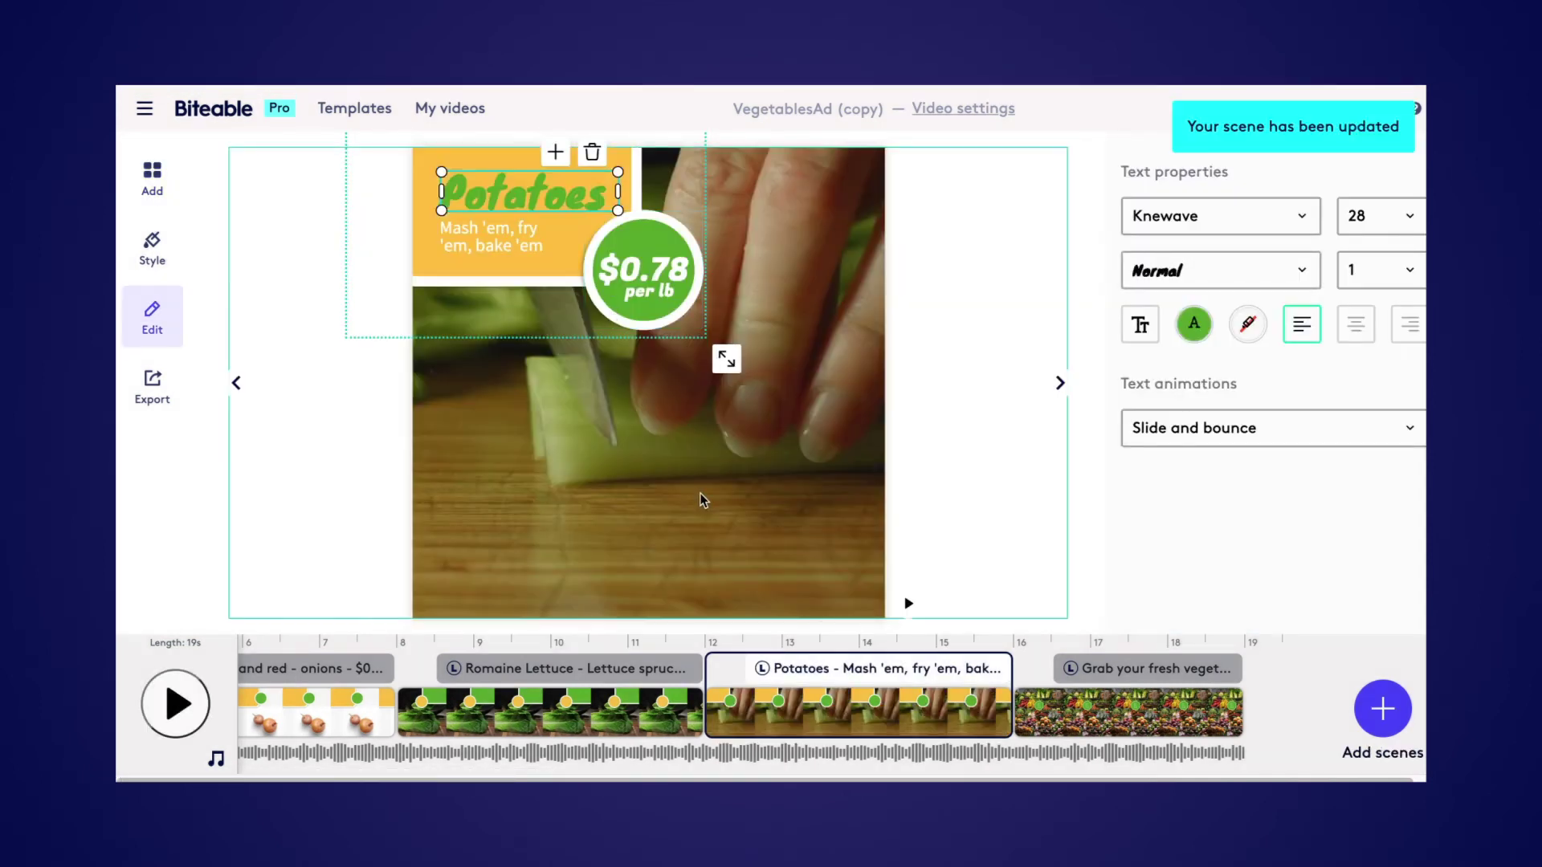
{"action": "left_click", "coordinate": [677, 495]}
{"action": "left_click_drag", "start_coordinate": [230, 149], "coordinate": [542, 379]}
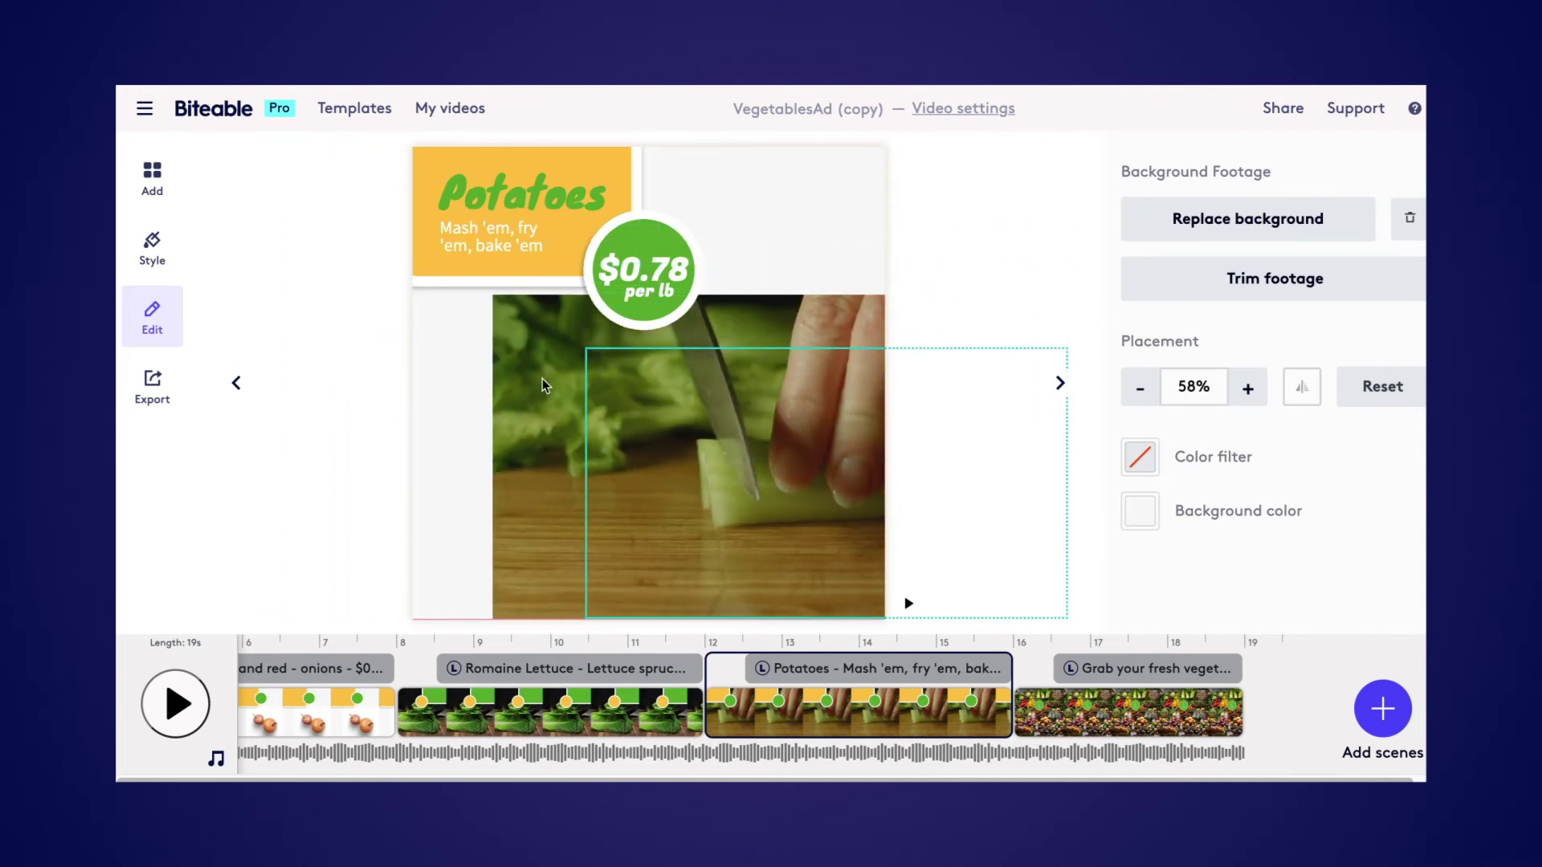
{"action": "left_click_drag", "start_coordinate": [667, 430], "coordinate": [497, 435]}
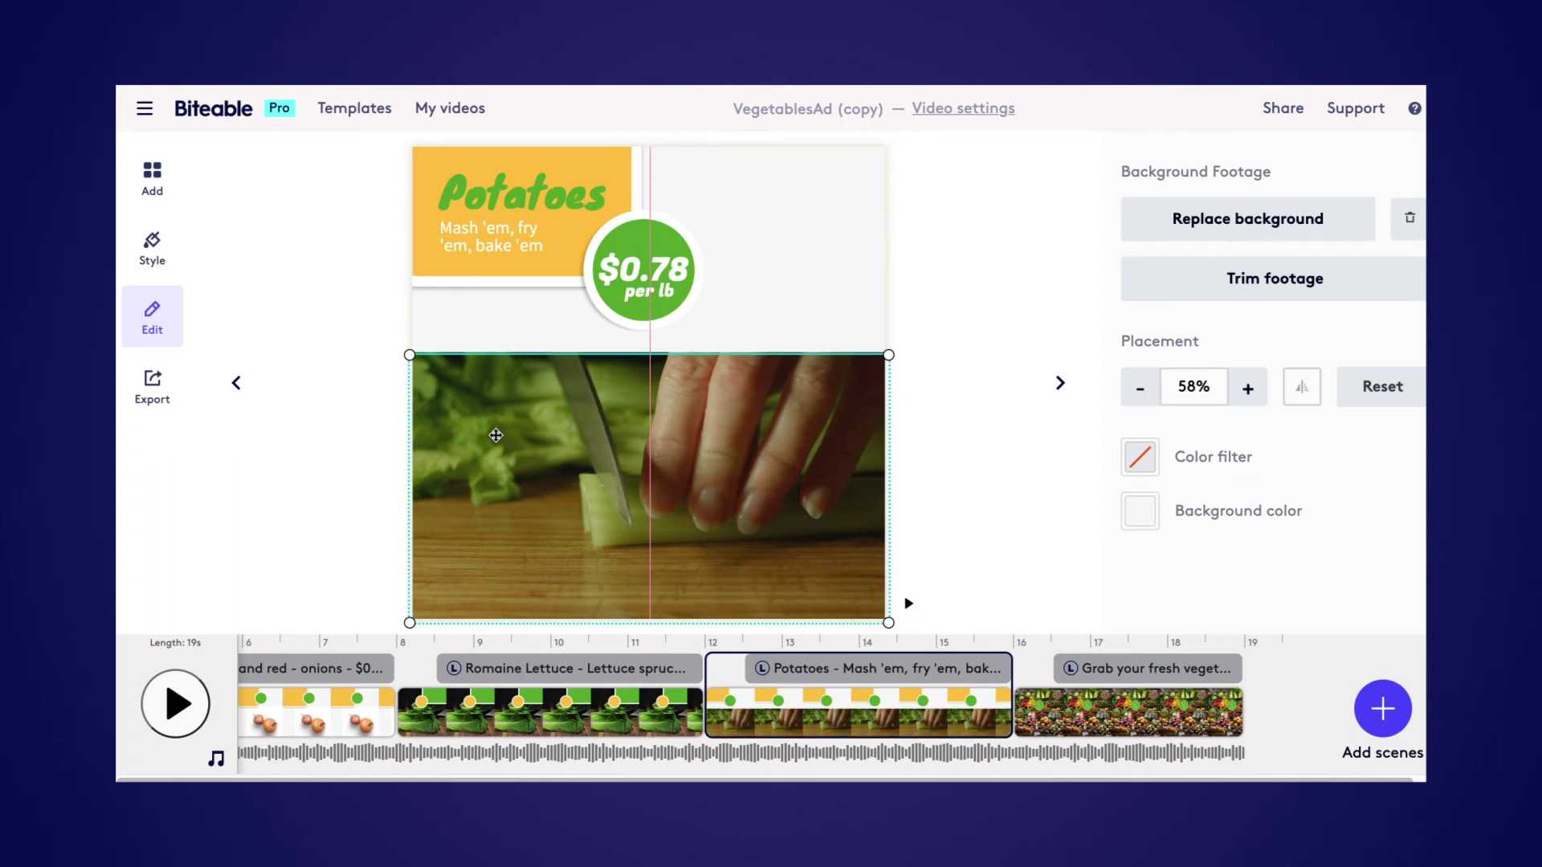
Change the Potatoes heading to "Celery" and the description below it to "Cut em, juice em, eat em!".
{"action": "left_click", "coordinate": [547, 200]}
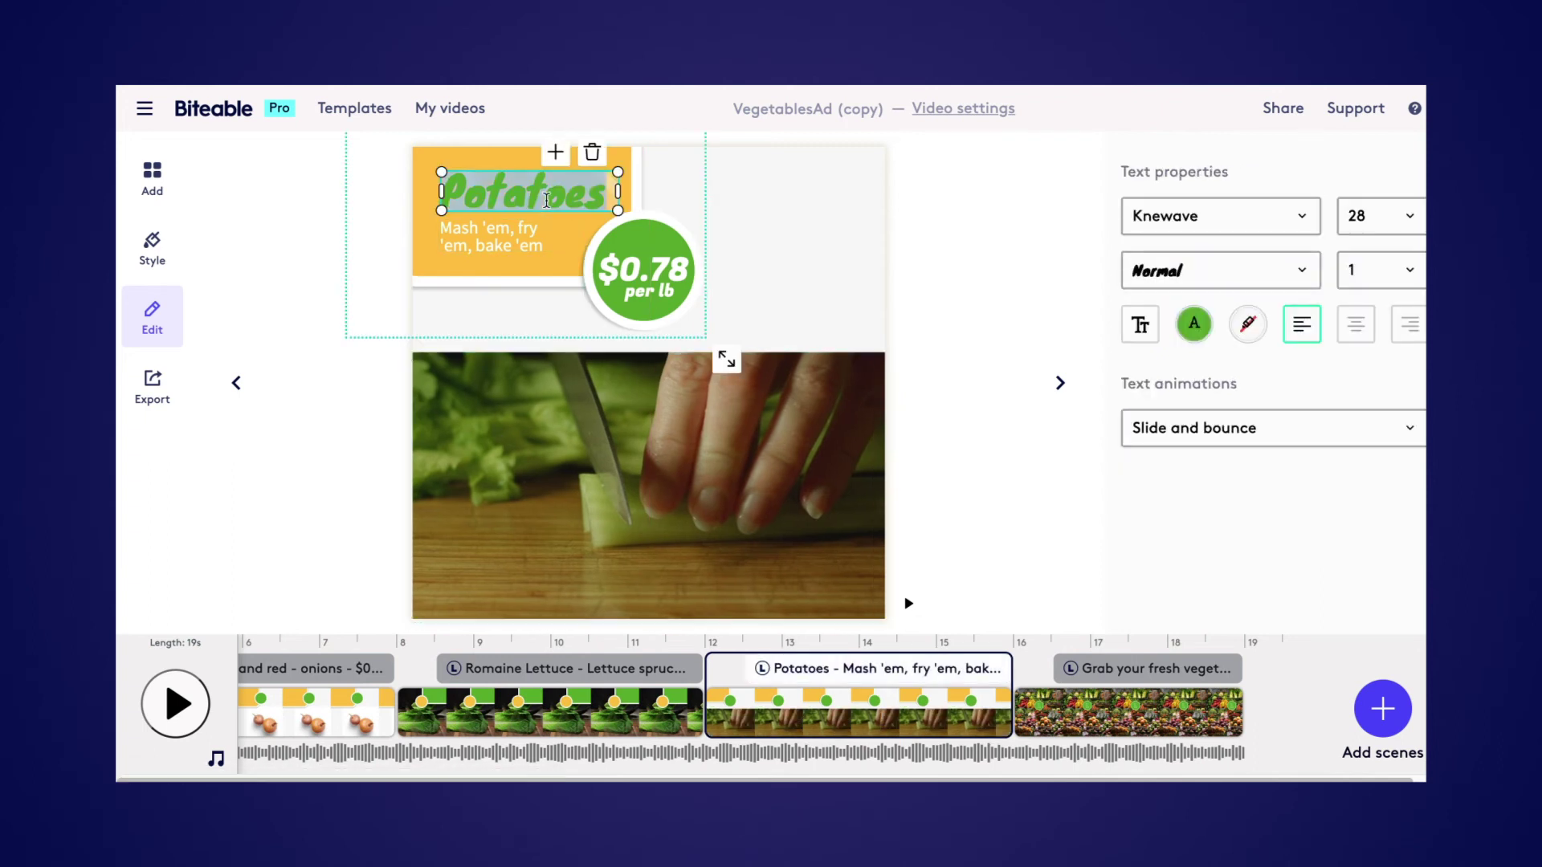
{"action": "type", "text": "Celery"}
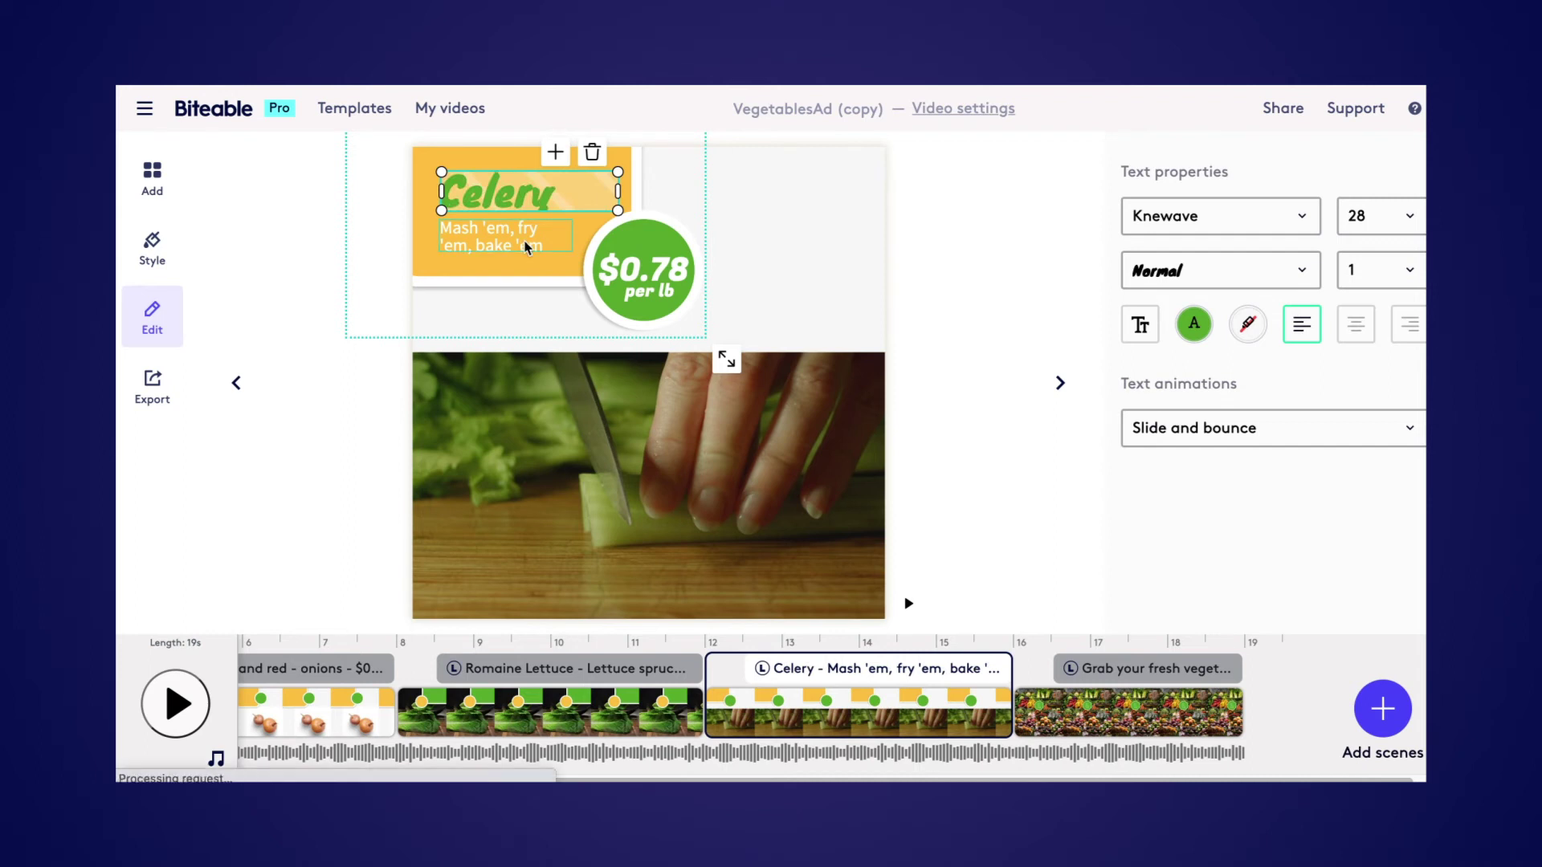
{"action": "left_click", "coordinate": [518, 242]}
{"action": "type", "text": "Cut em, juice em, eat em"}
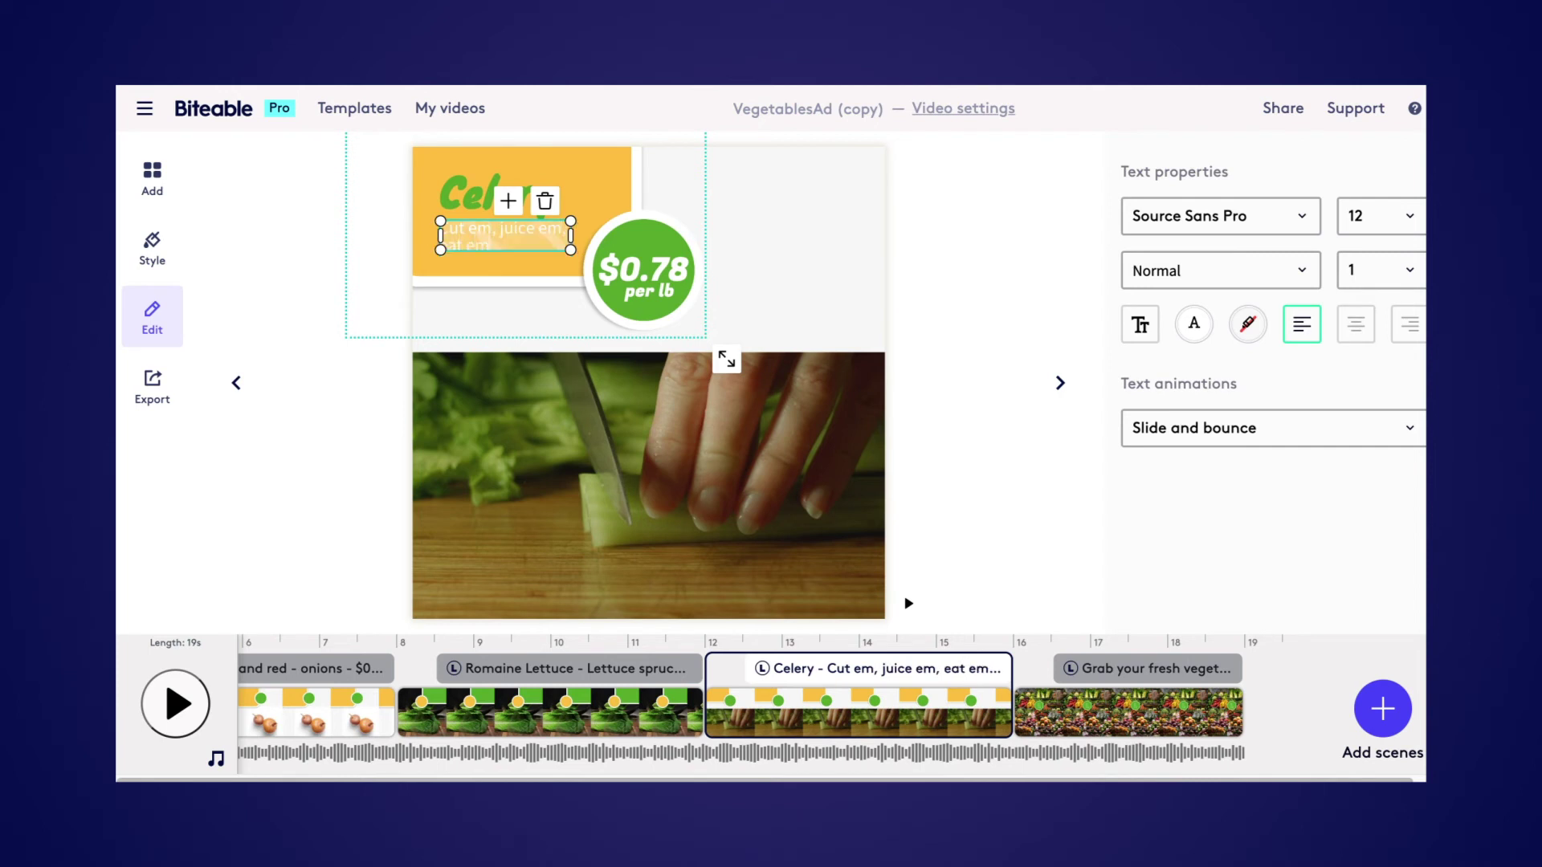
Change the unit under the price in the celery scene's green circle to "each".
{"action": "left_click", "coordinate": [641, 273]}
{"action": "double_click", "coordinate": [643, 293]}
{"action": "type", "text": "each"}
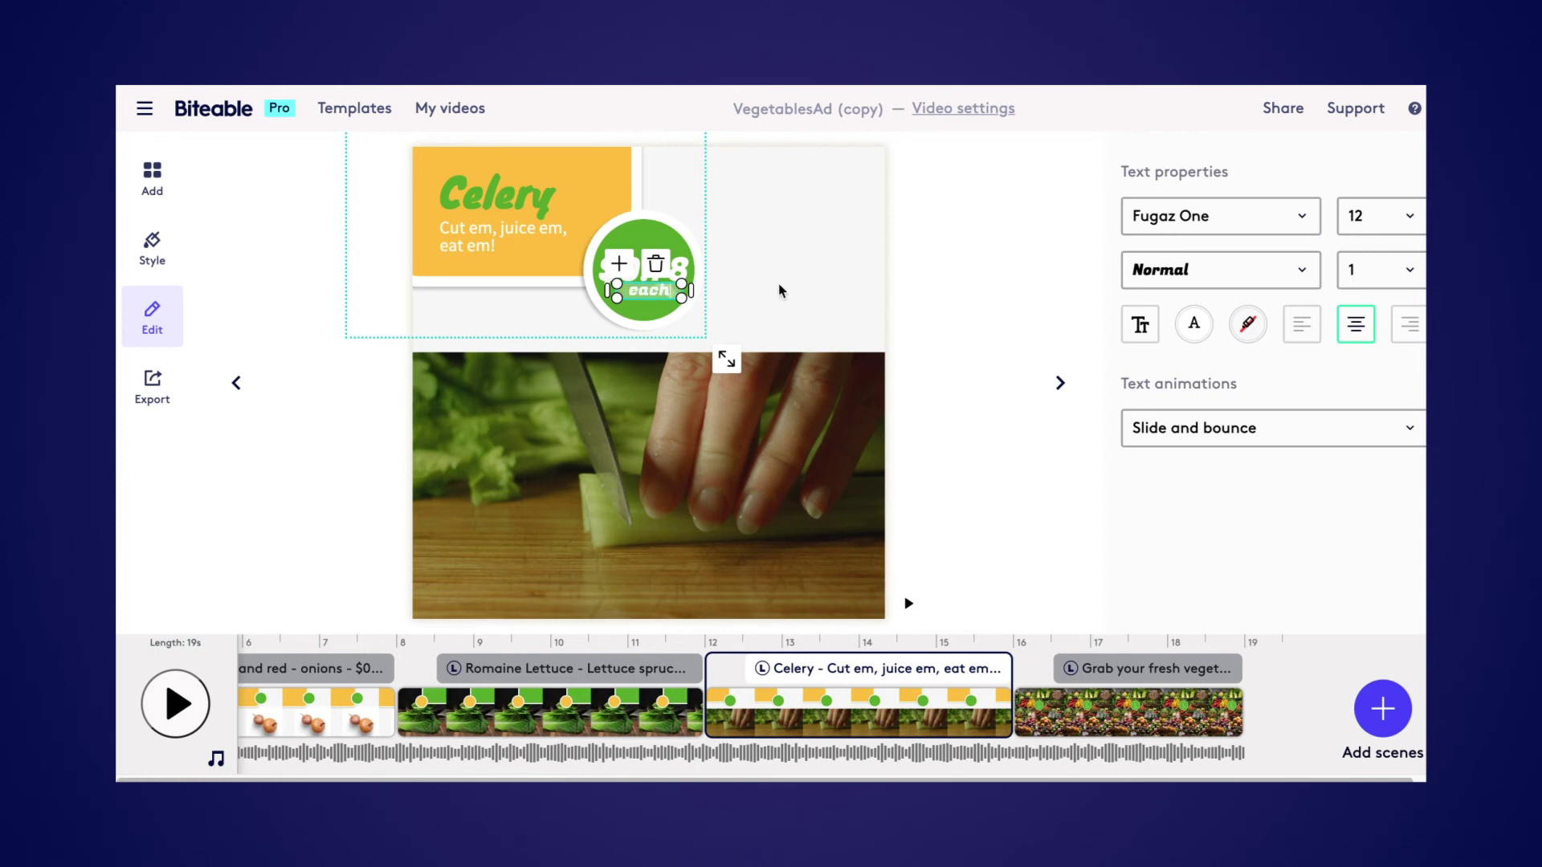
{"action": "left_click", "coordinate": [780, 291]}
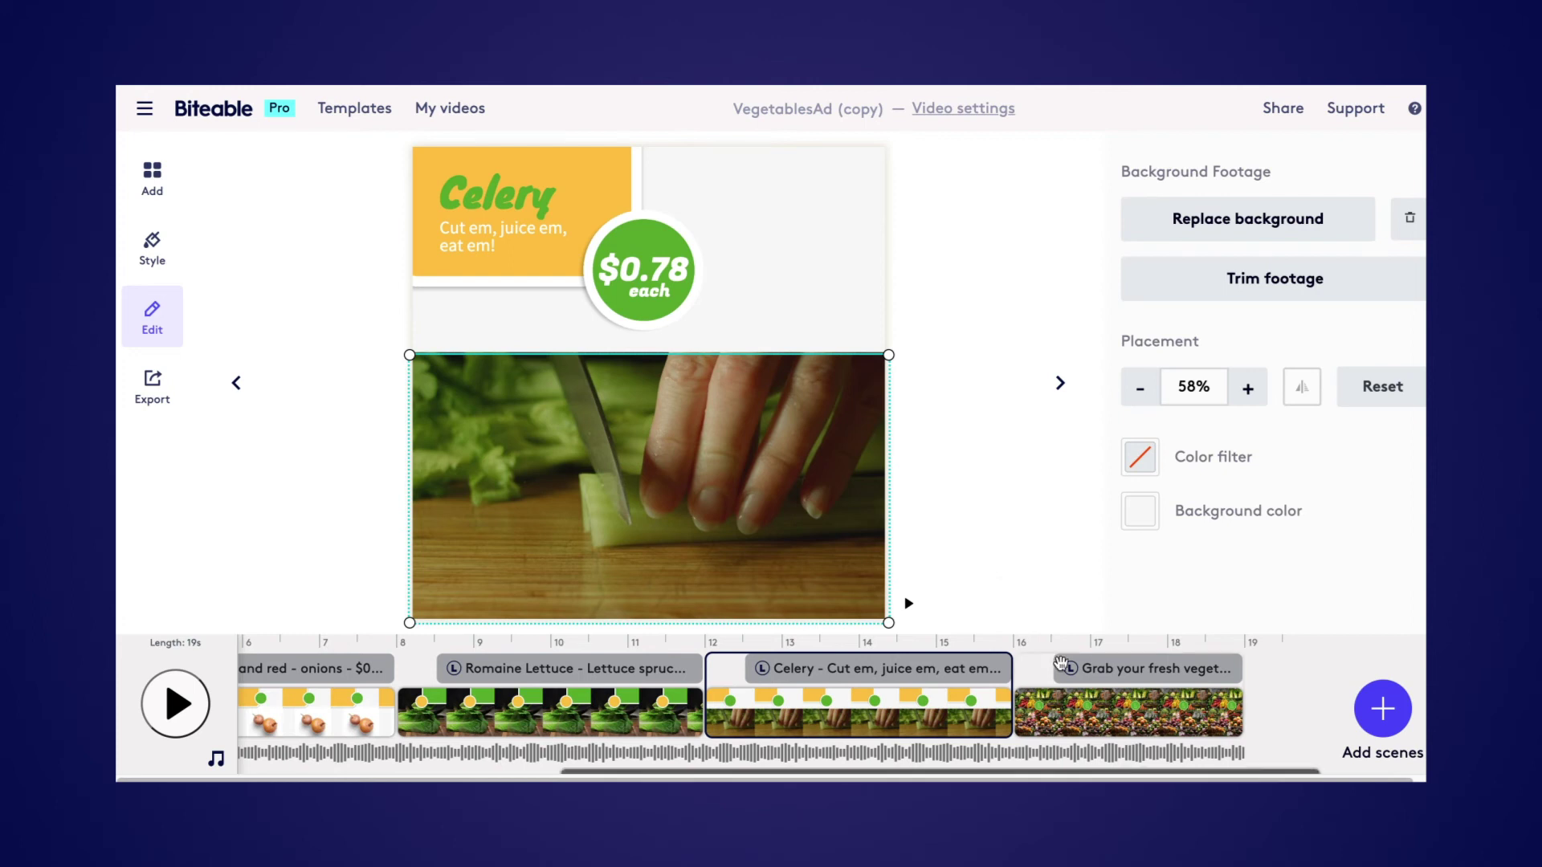
Replace the last scene's background with the library image of mixed vegetables on black, searching images for "vegetable".
{"action": "left_click", "coordinate": [1069, 718]}
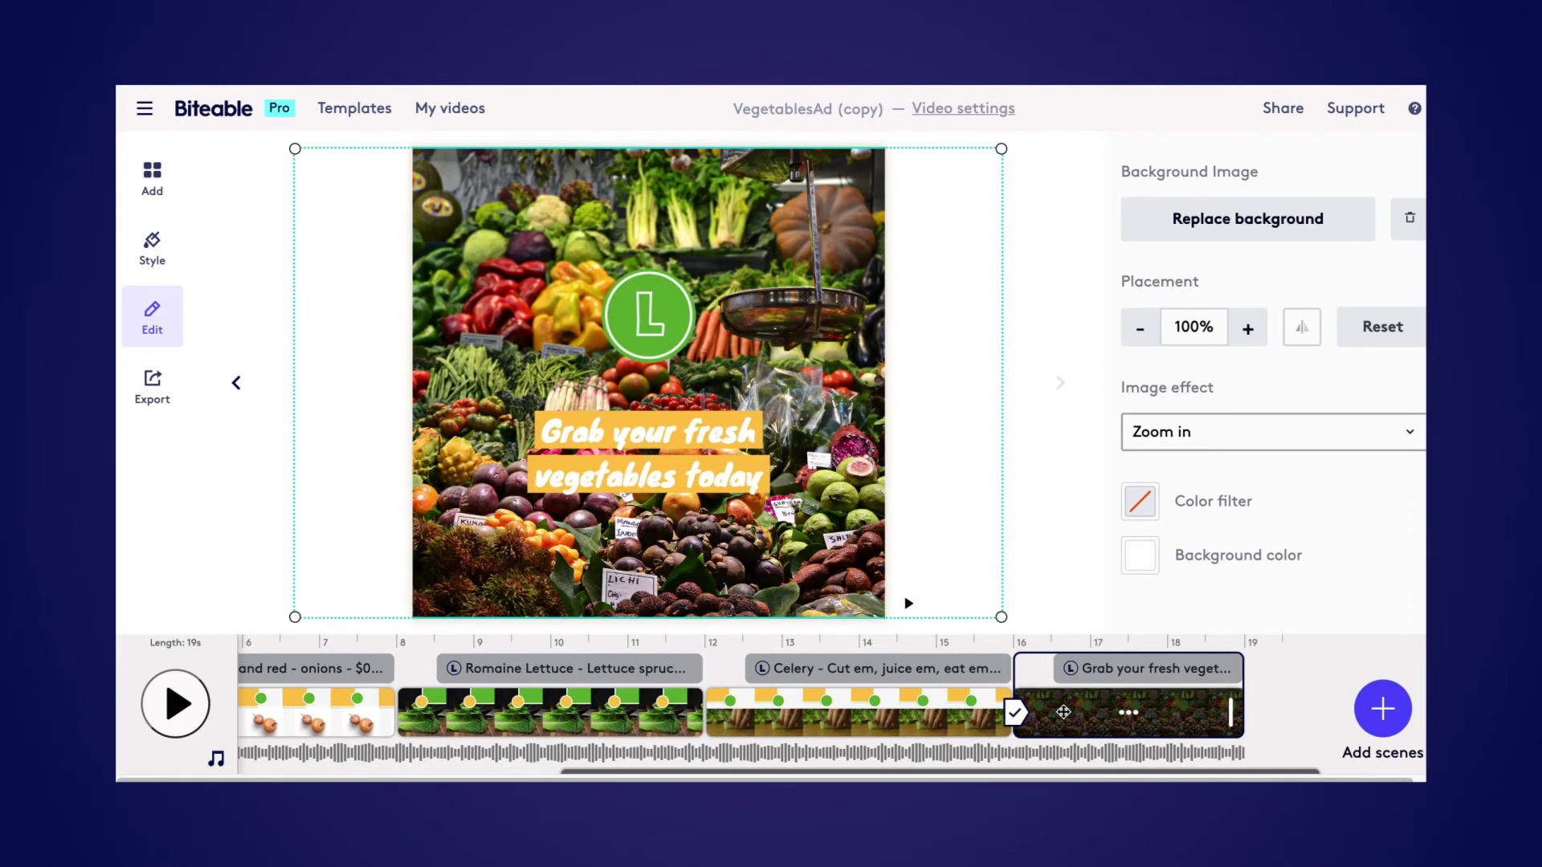
{"action": "left_click", "coordinate": [1237, 227]}
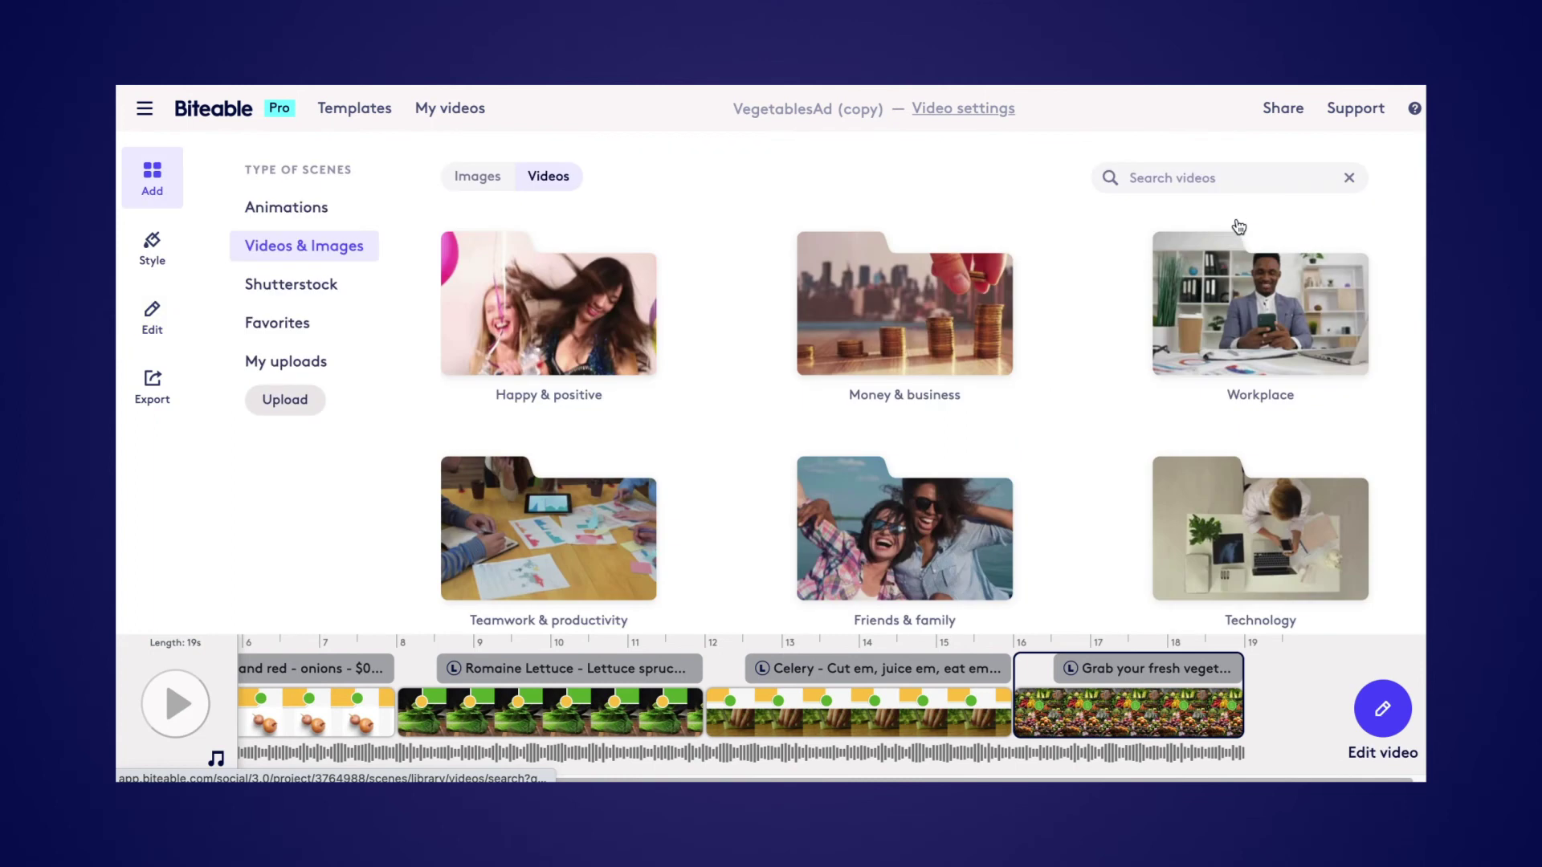
{"action": "left_click", "coordinate": [479, 176]}
{"action": "left_click", "coordinate": [1162, 187]}
{"action": "type", "text": "vegetable"}
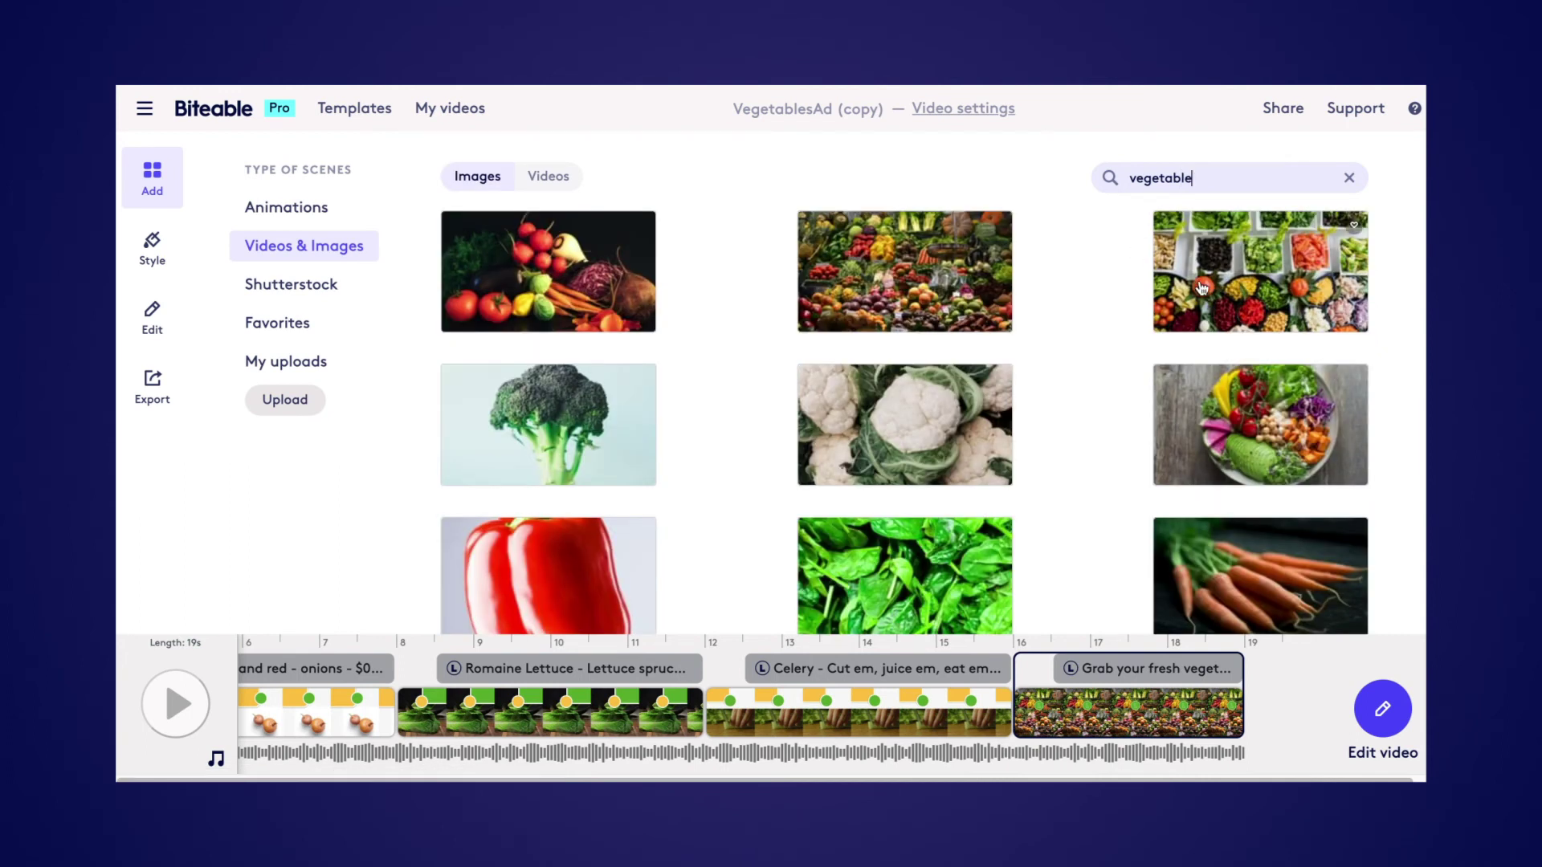
{"action": "left_click", "coordinate": [640, 306]}
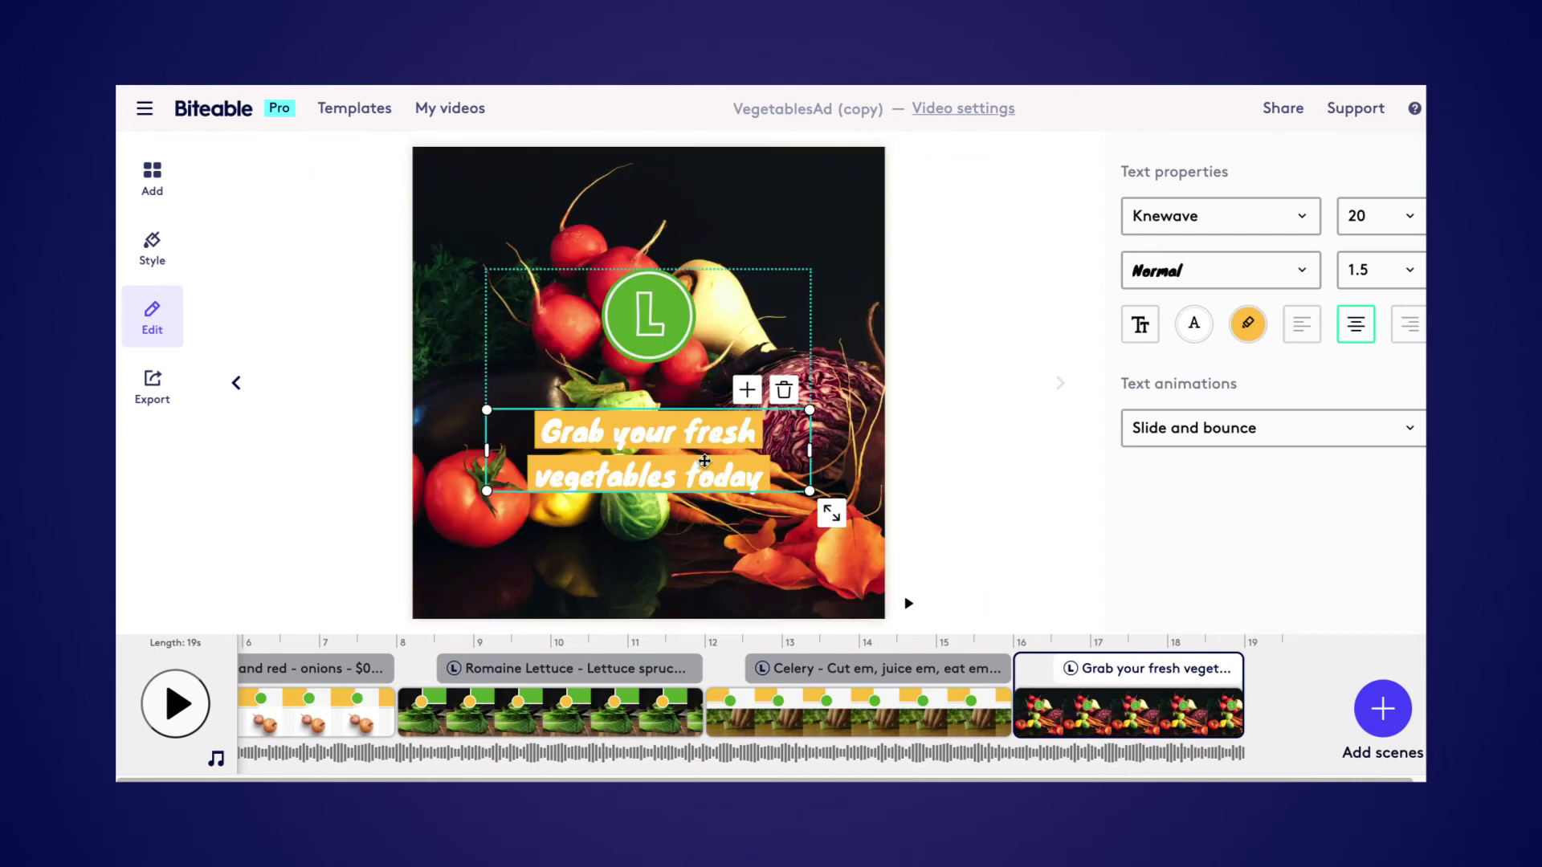
Add a "veggies.com" text line spaced below "Grab your fresh vegetables today" and move the logo and text group up slightly.
{"action": "left_click", "coordinate": [747, 390]}
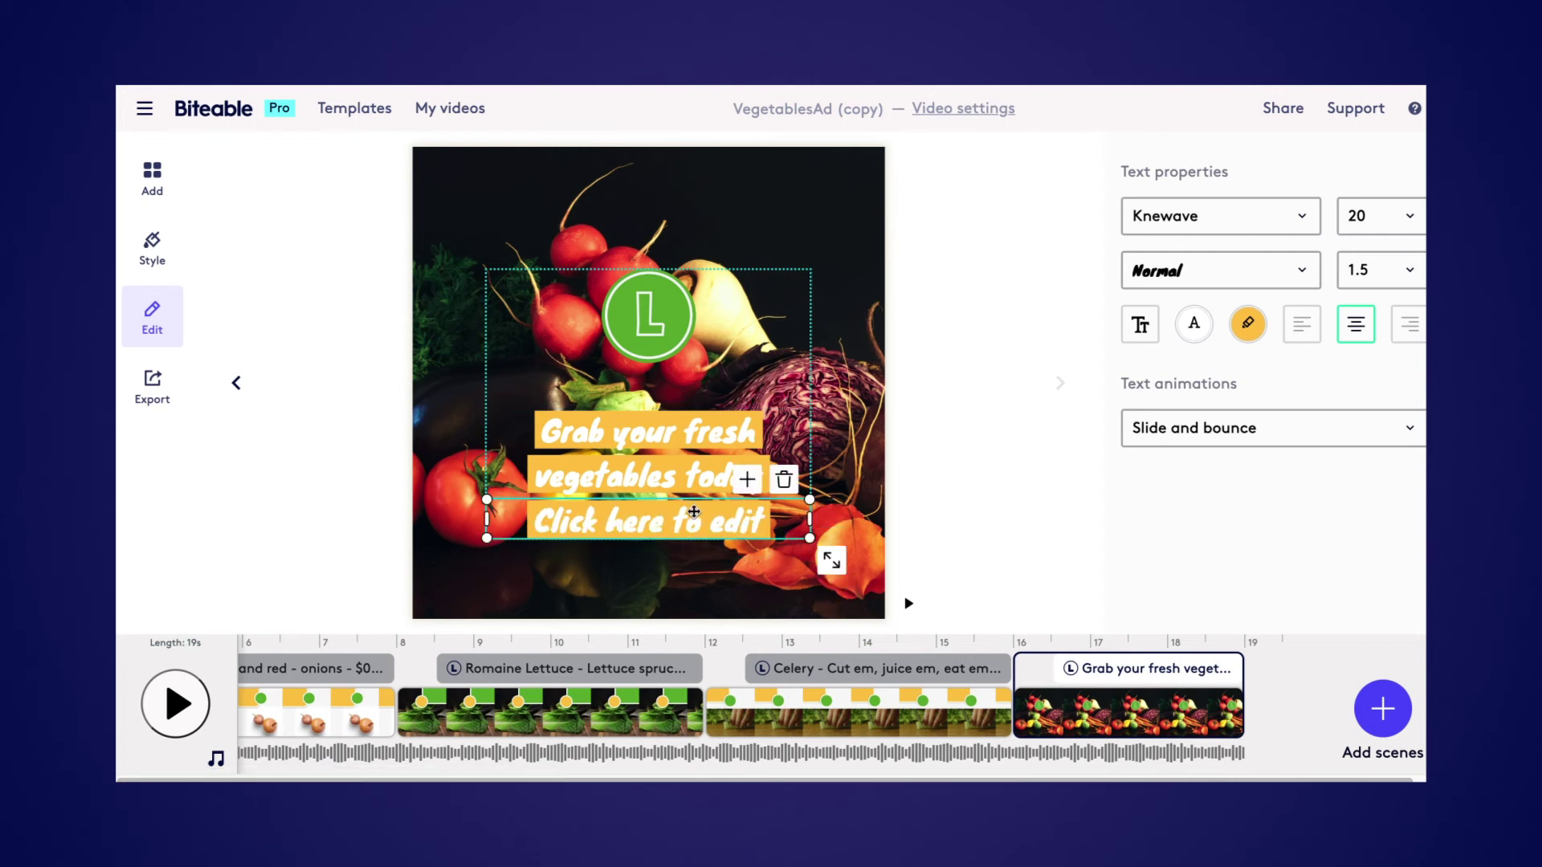
{"action": "left_click", "coordinate": [691, 520]}
{"action": "type", "text": "veggies.com"}
{"action": "left_click_drag", "start_coordinate": [694, 530], "coordinate": [694, 571]}
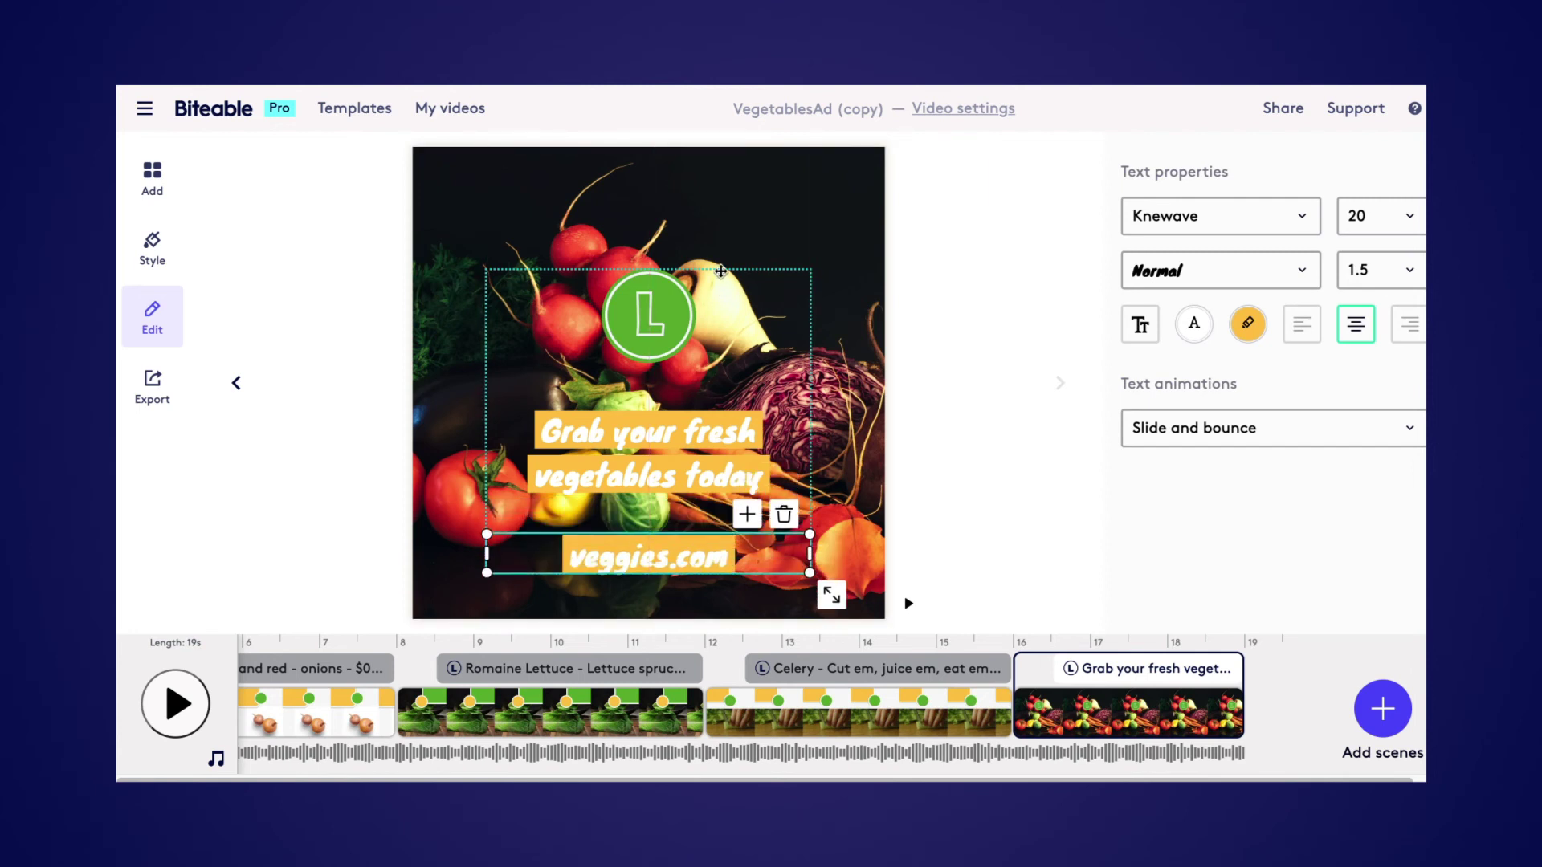
{"action": "left_click_drag", "start_coordinate": [721, 260], "coordinate": [722, 246]}
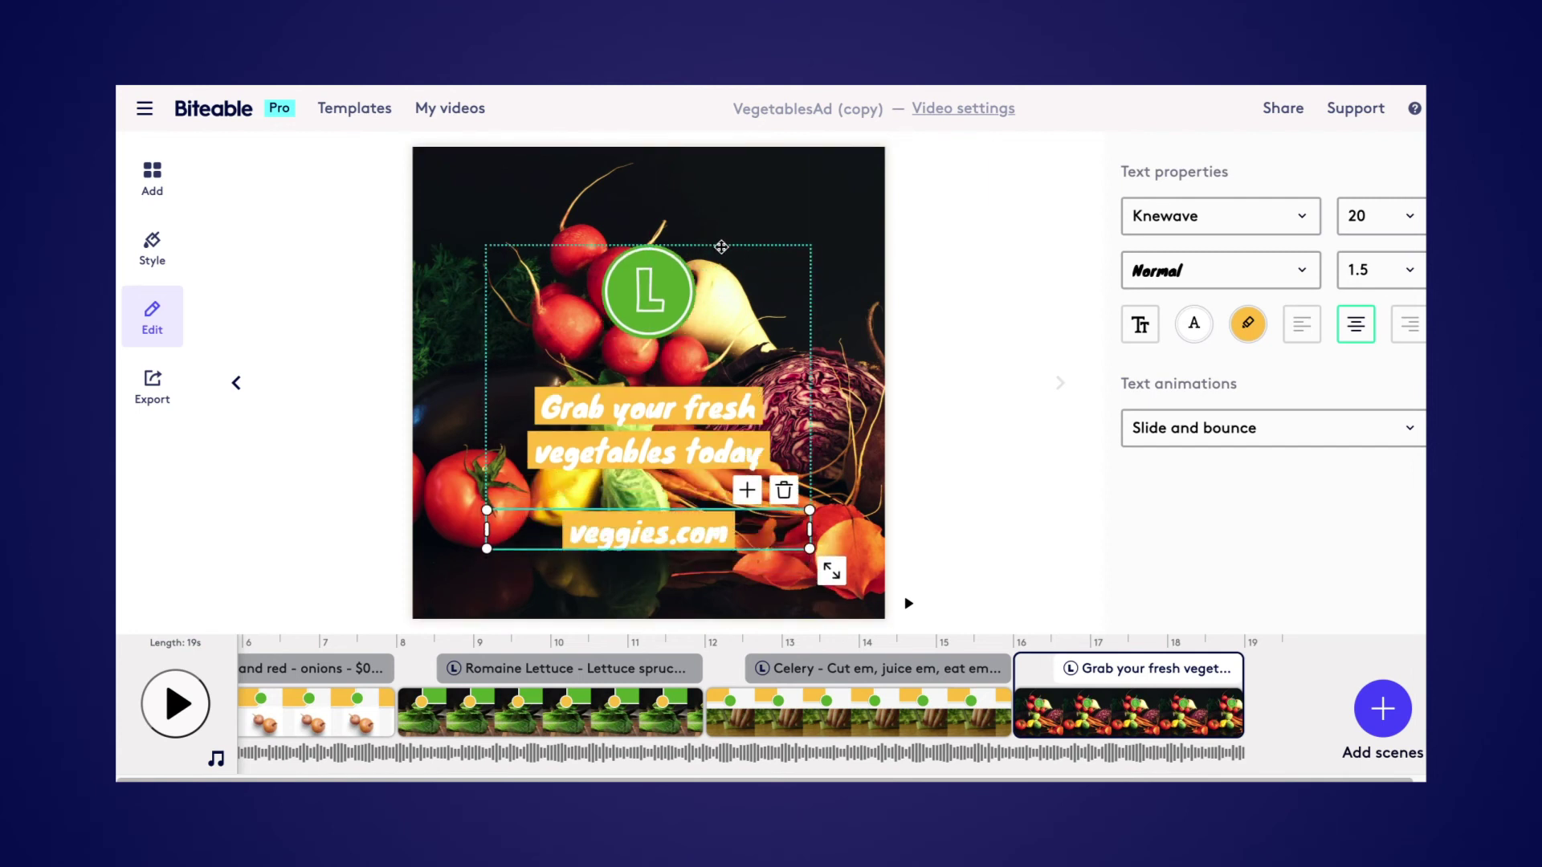
Play back the edited video and build it for export in HD 1080p quality.
{"action": "scroll", "coordinate": [604, 672], "scroll_direction": "left", "scroll_amount": 6}
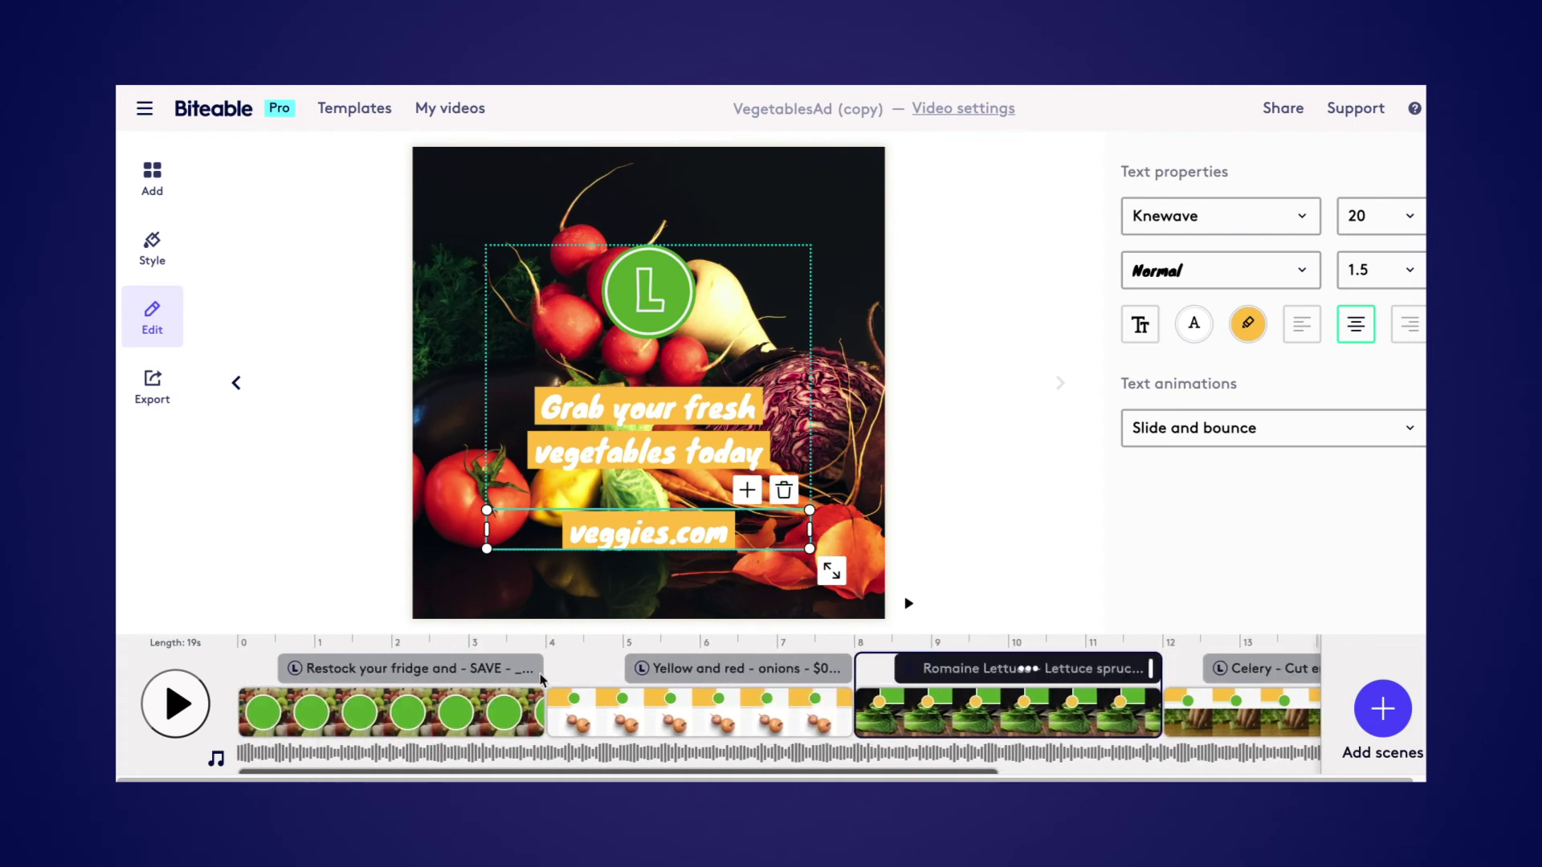
{"action": "left_click", "coordinate": [160, 707]}
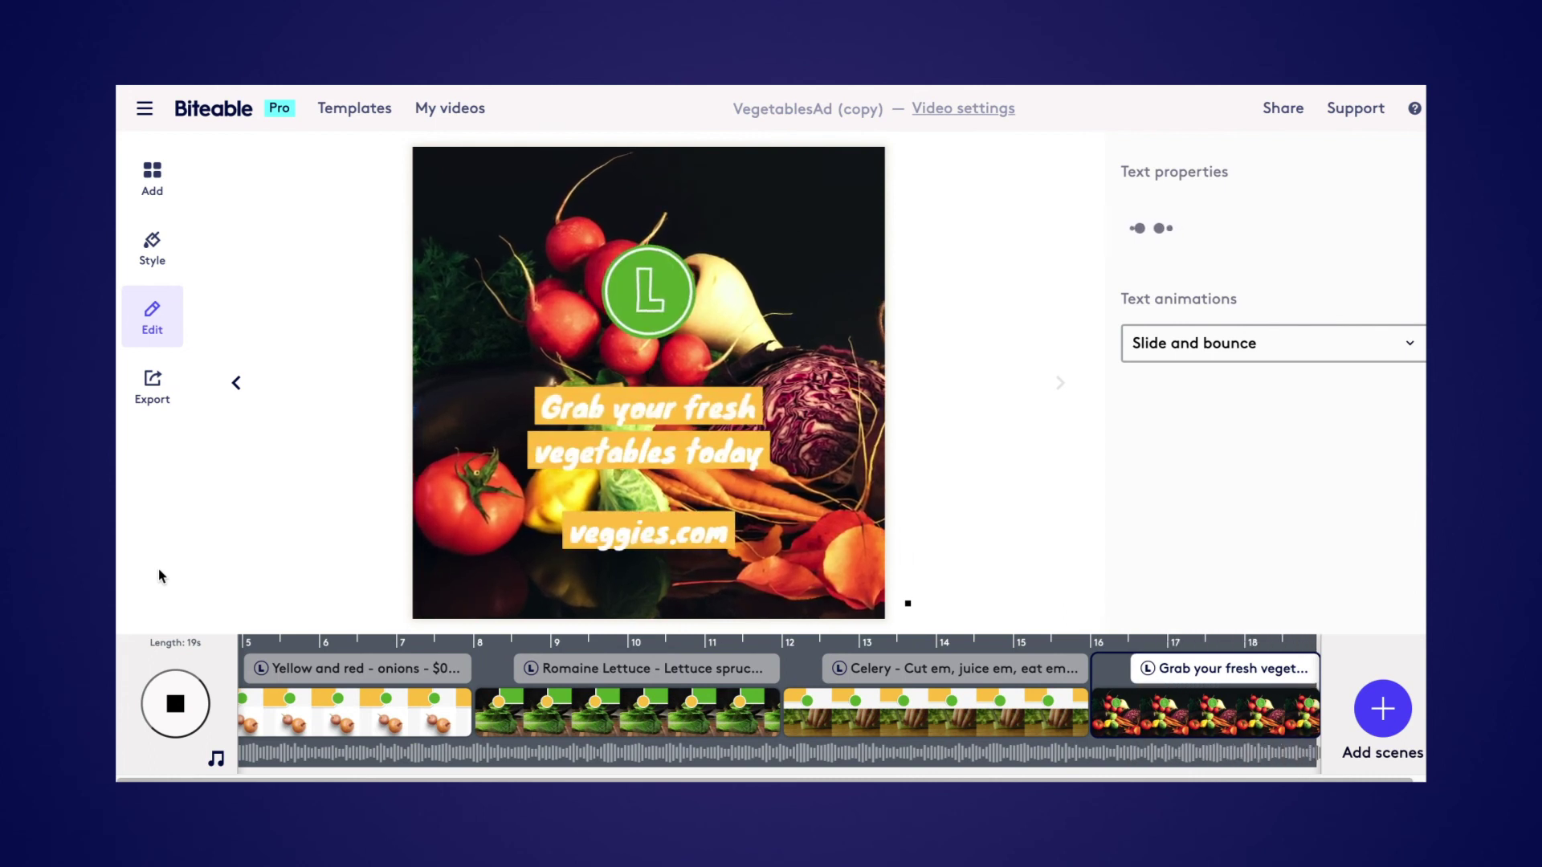
{"action": "left_click", "coordinate": [150, 401]}
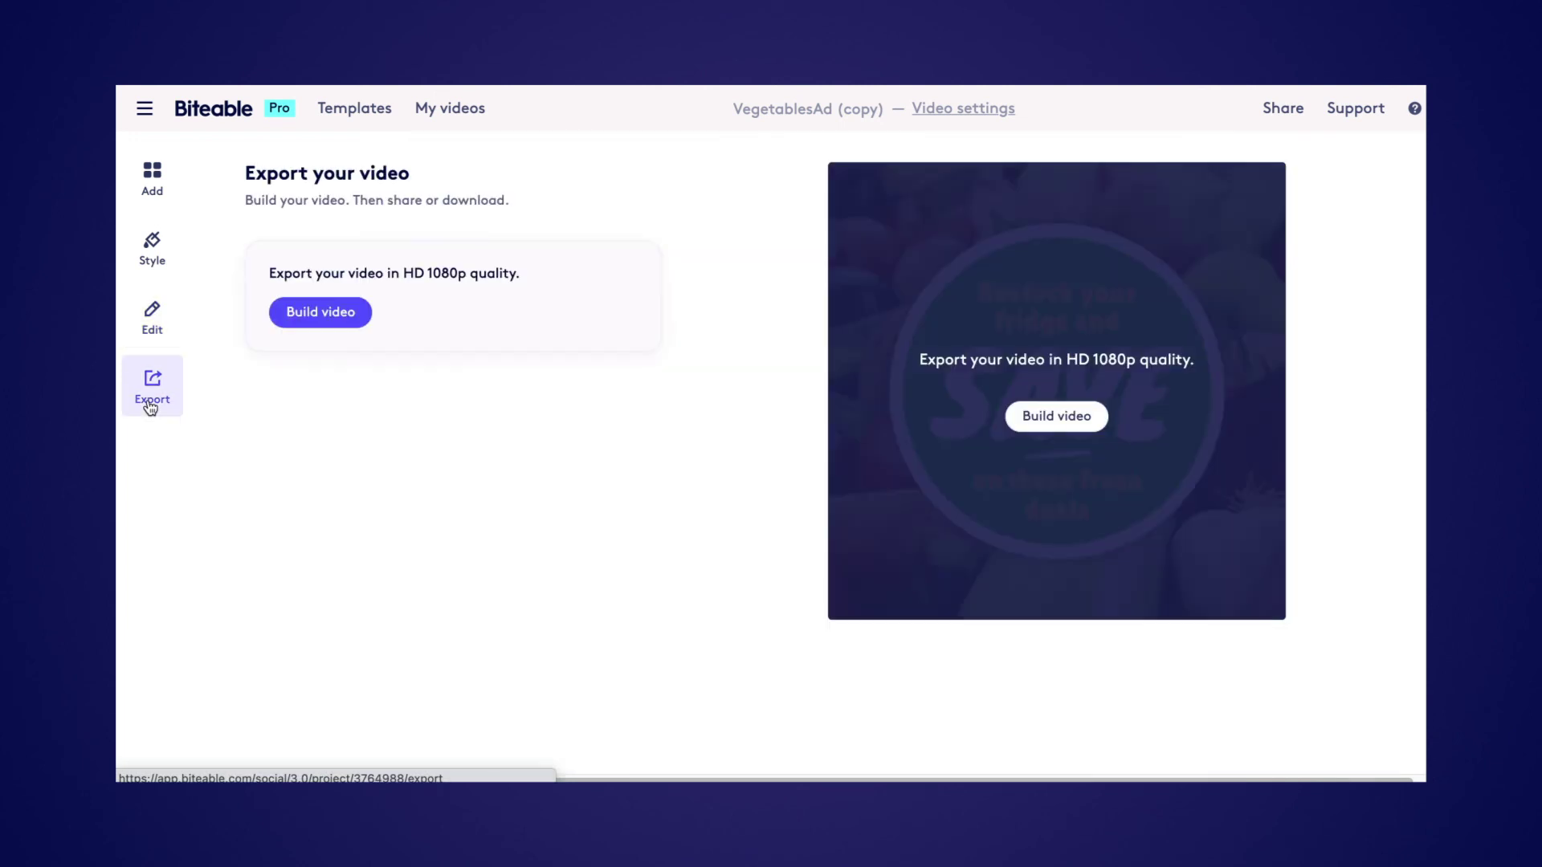
{"action": "left_click", "coordinate": [301, 323]}
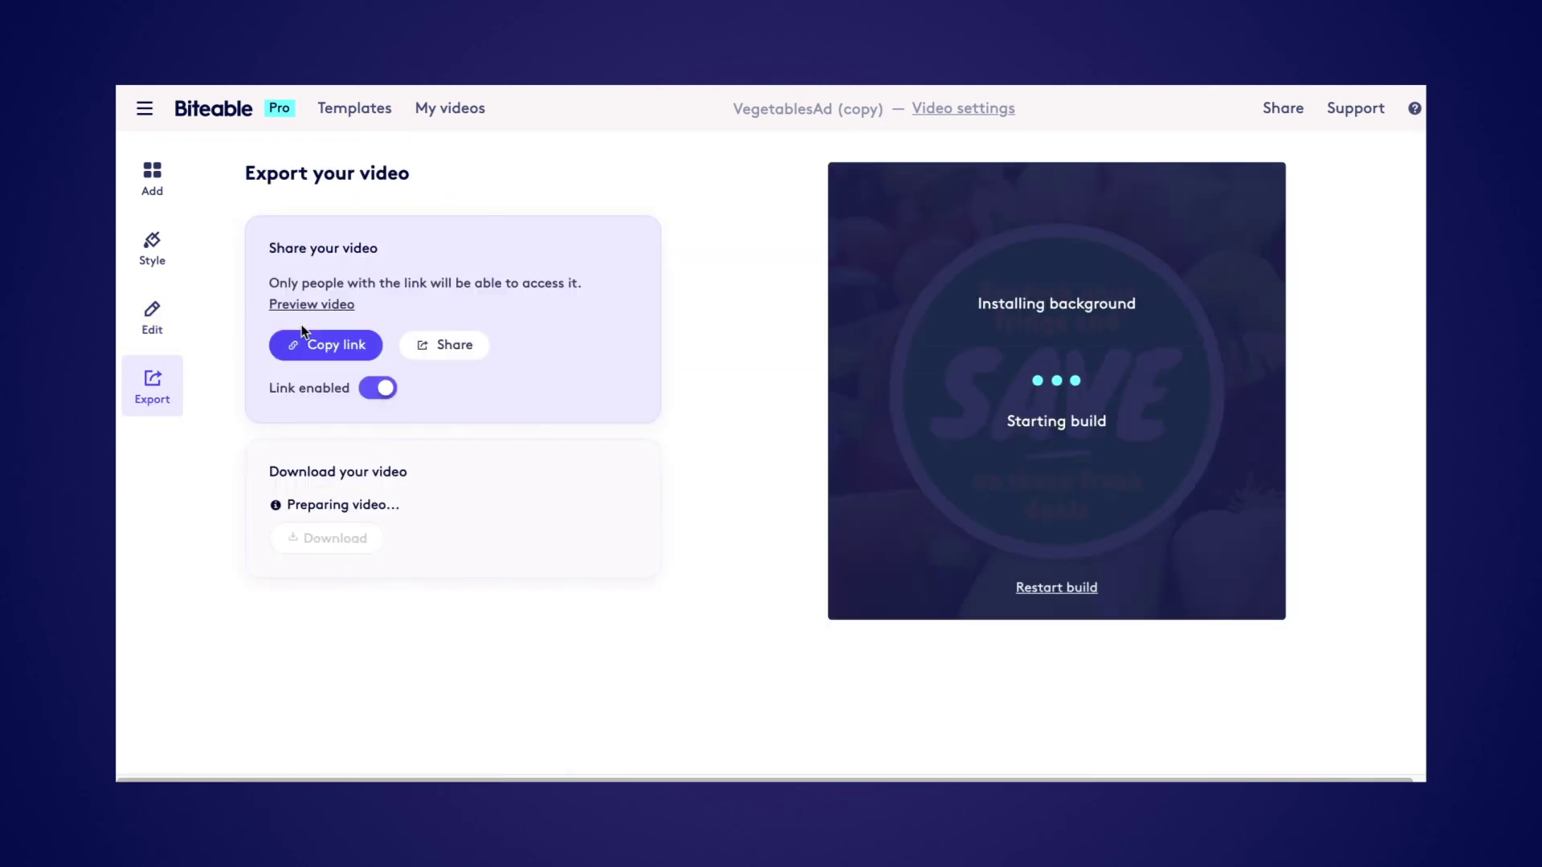
{"action": "left_click", "coordinate": [472, 349]}
{"action": "left_click", "coordinate": [473, 351]}
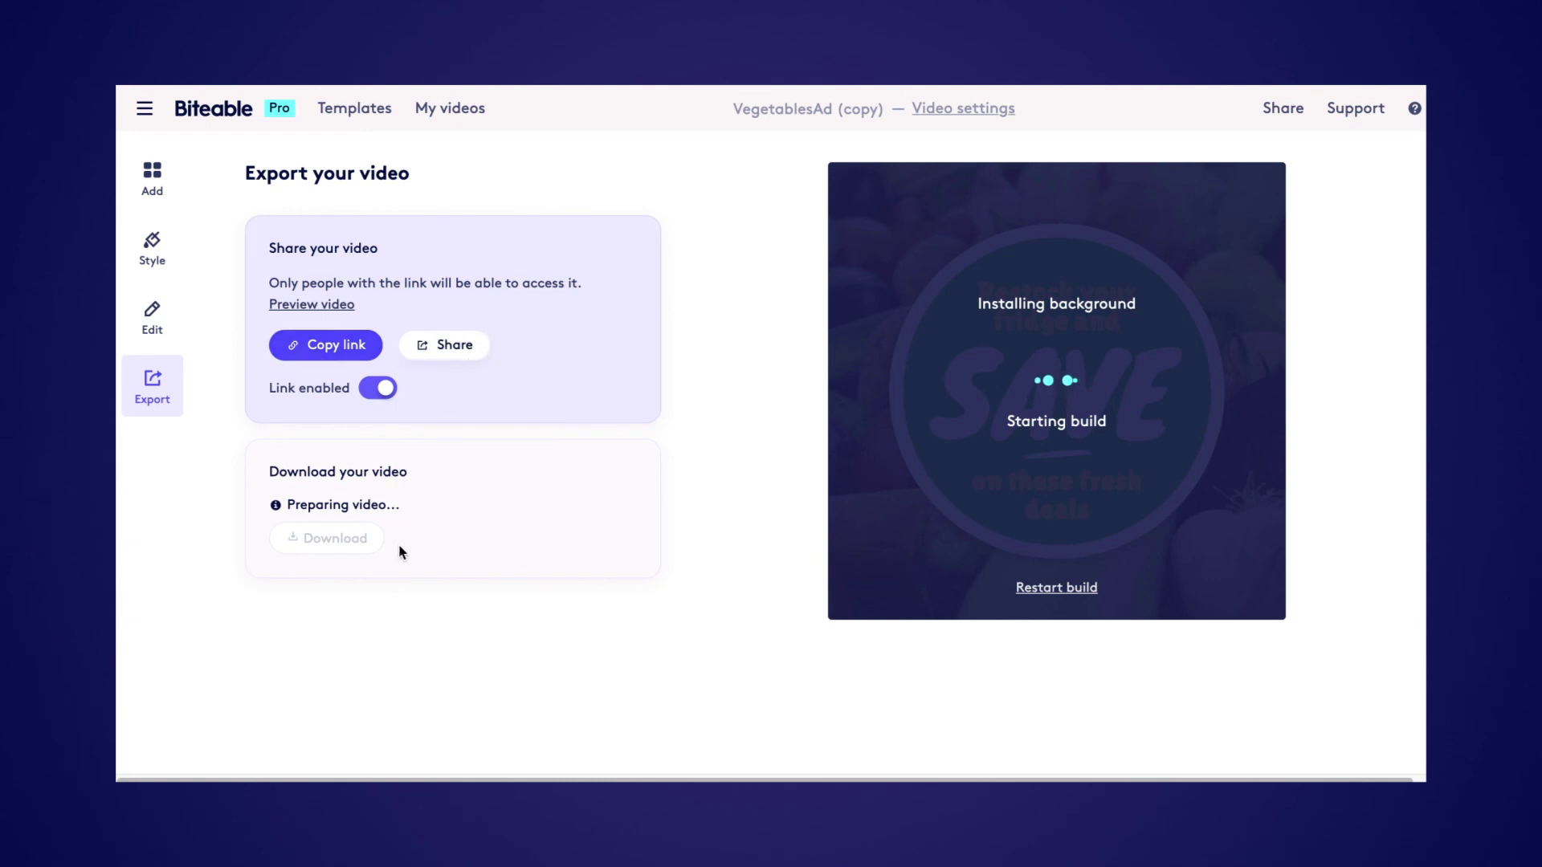